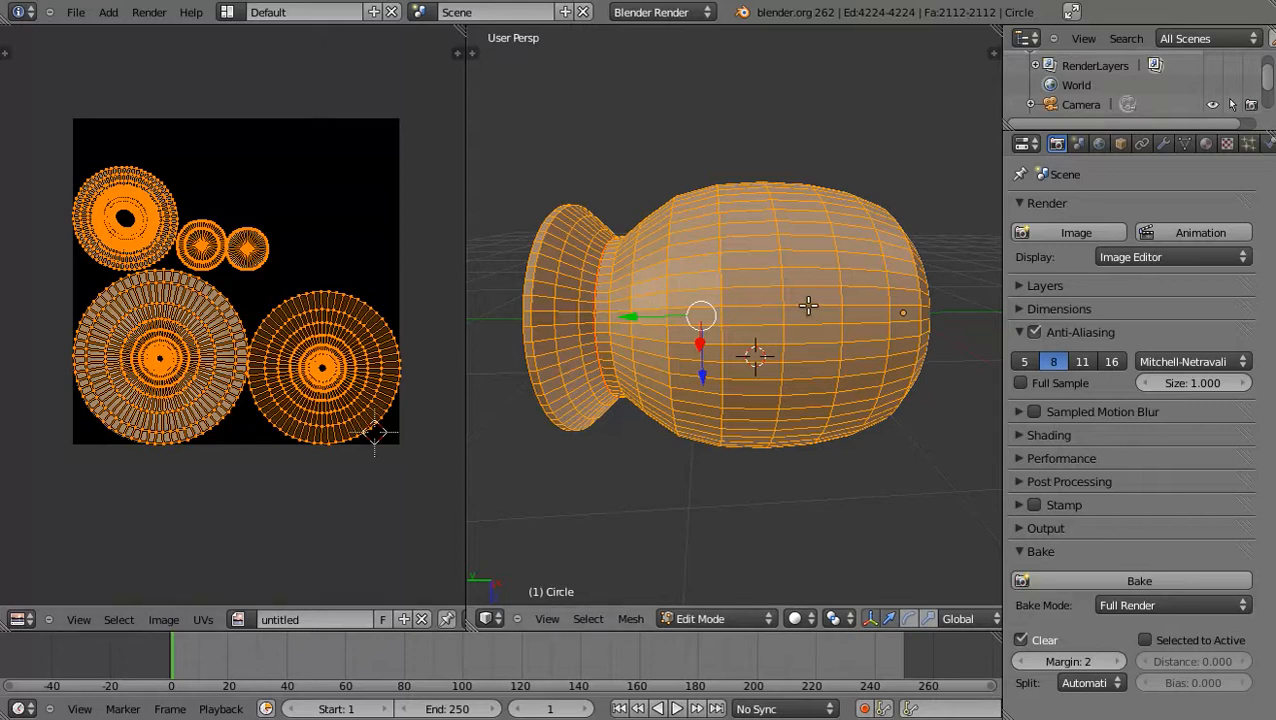
Unwrap the fully selected vase mesh into UV islands
{"action": "key", "text": "u"}
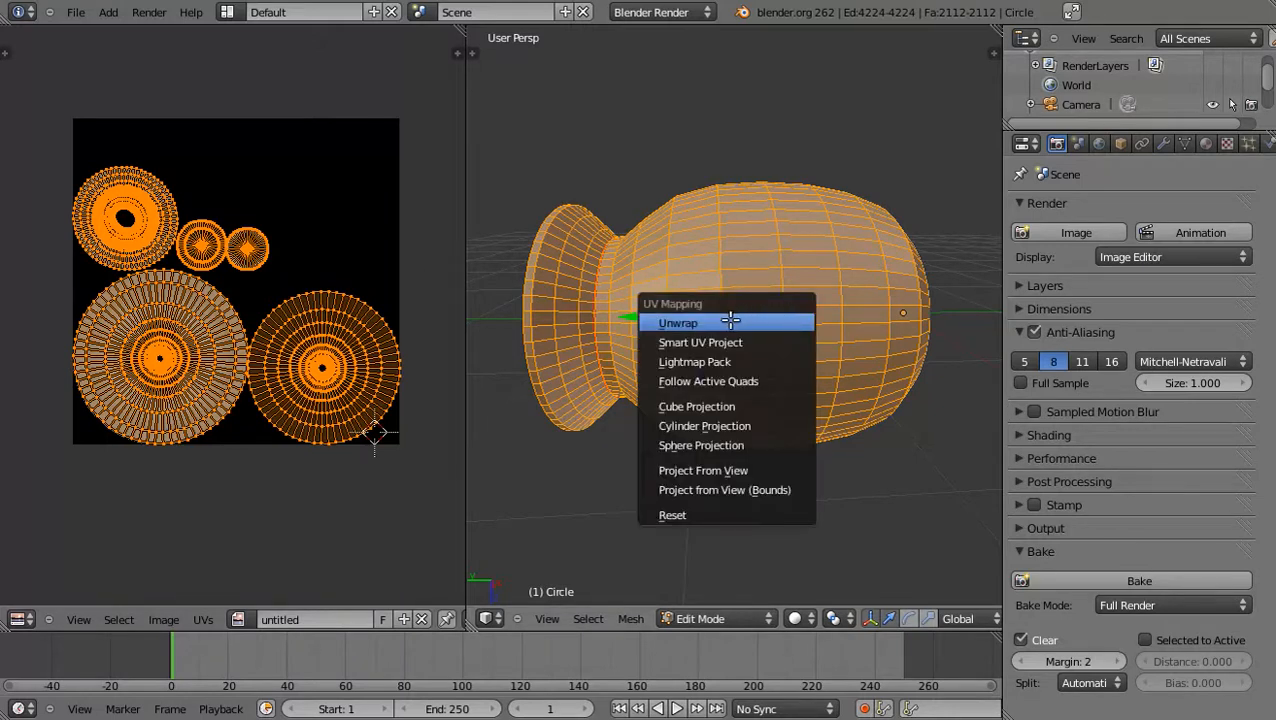
{"action": "left_click", "coordinate": [727, 322]}
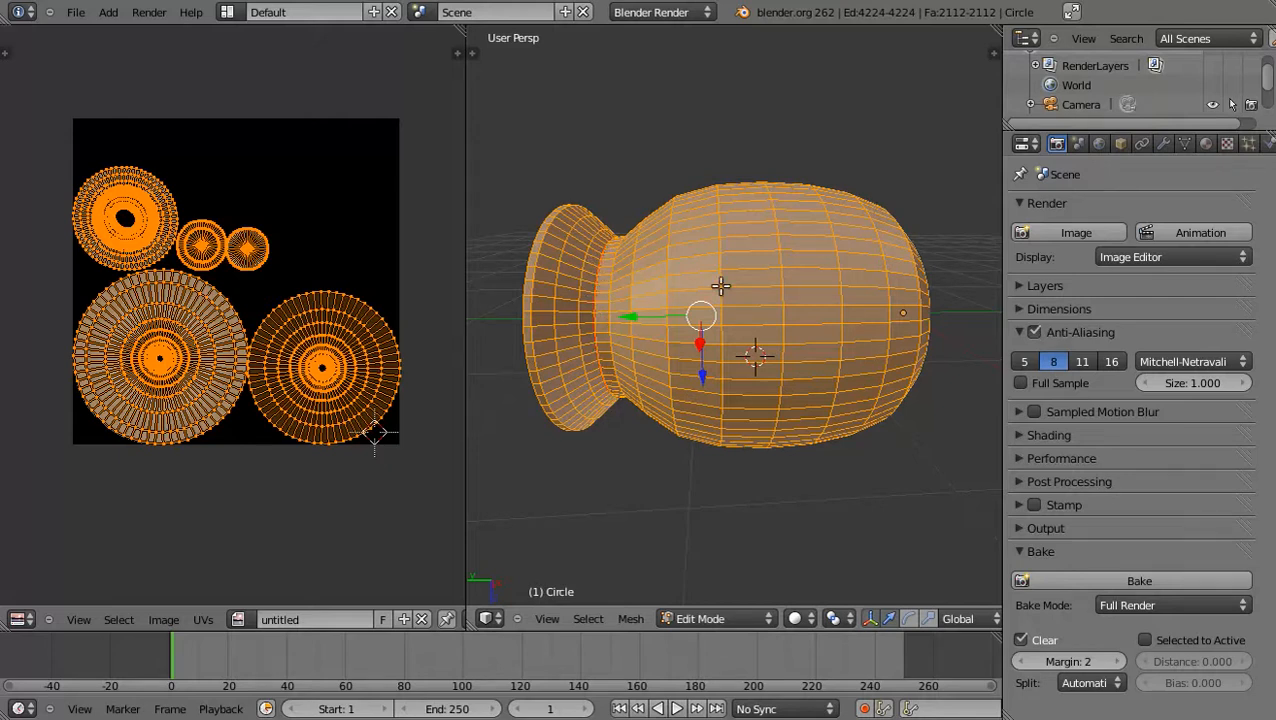
{"action": "mouse_move", "coordinate": [687, 323]}
{"action": "middle_mouse_down"}
{"action": "mouse_move", "coordinate": [780, 320]}
{"action": "mouse_move", "coordinate": [712, 345]}
{"action": "mouse_move", "coordinate": [681, 302]}
{"action": "middle_mouse_up"}
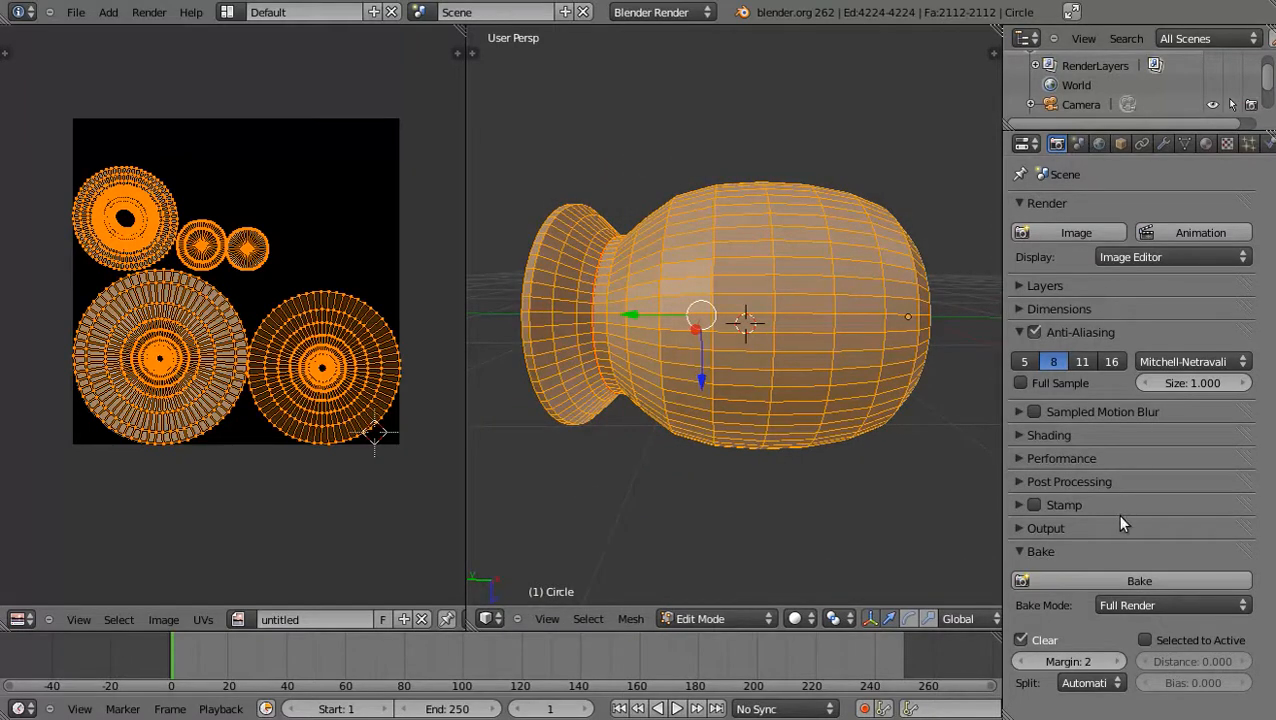
Enable Ambient Occlusion in the world settings and set the bake mode to Ambient Occlusion
{"action": "left_click", "coordinate": [1100, 143]}
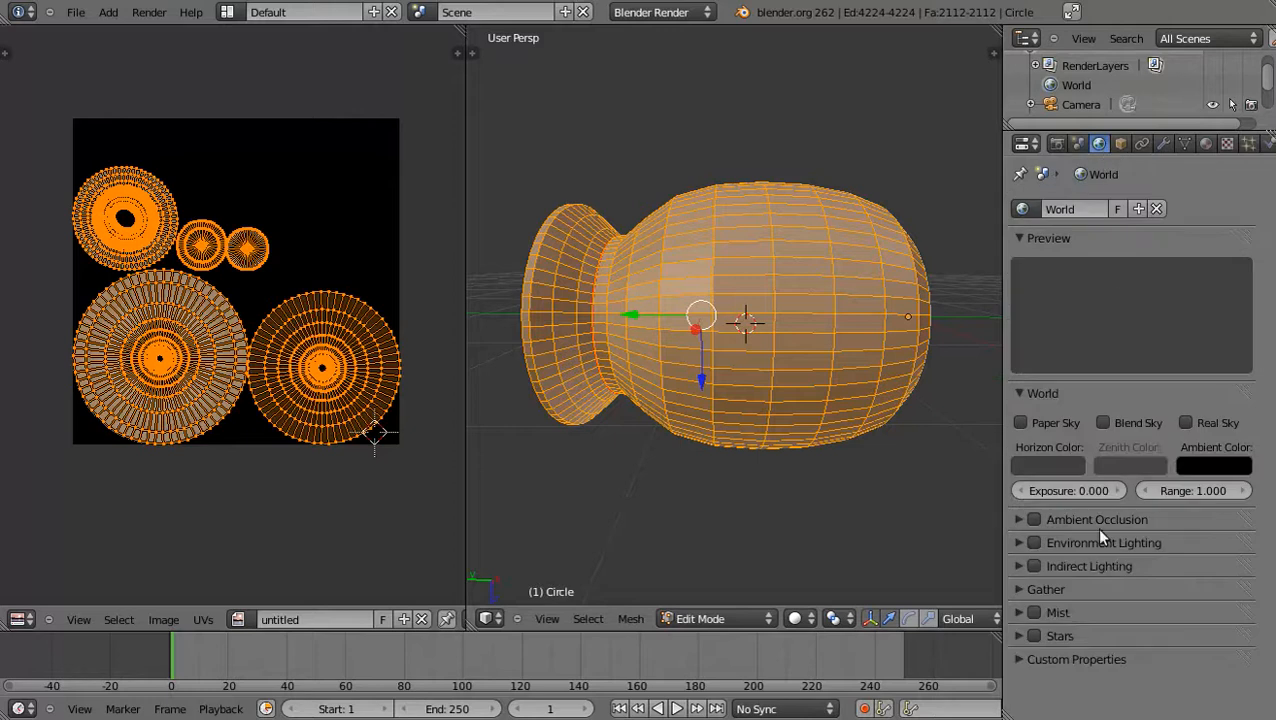
{"action": "left_click", "coordinate": [1018, 520]}
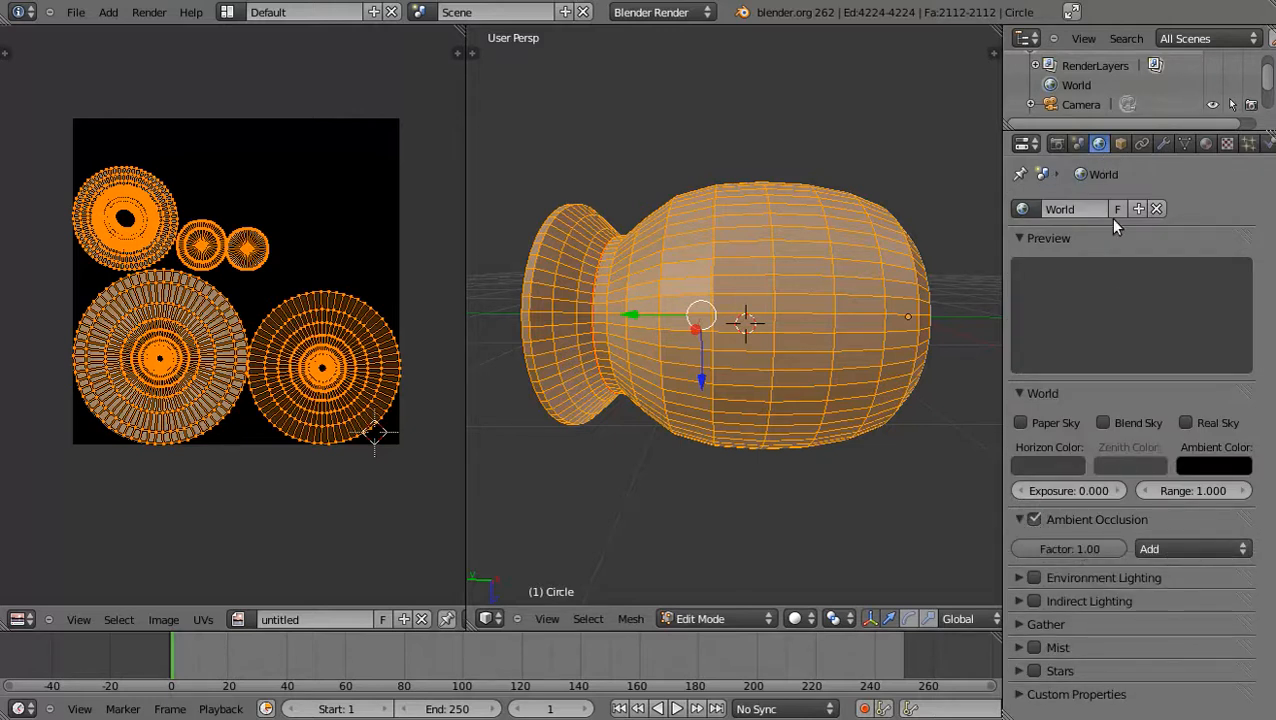
{"action": "left_click", "coordinate": [1056, 143]}
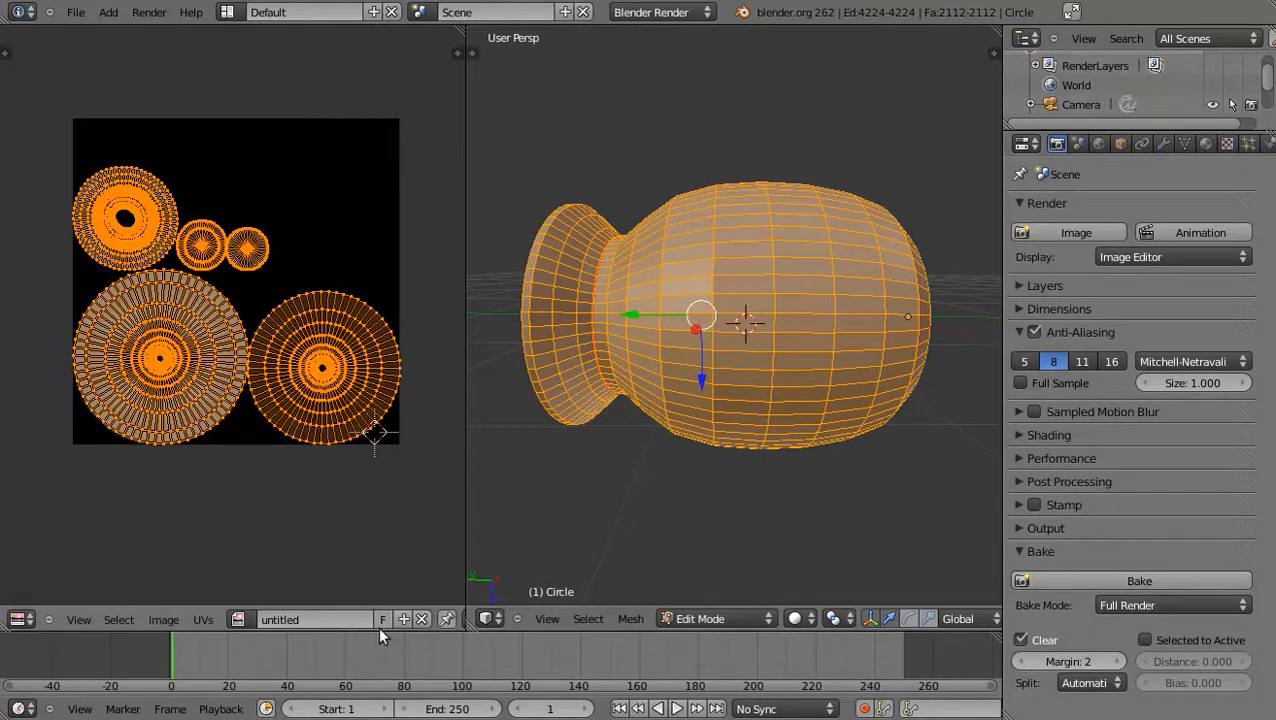
{"action": "left_click", "coordinate": [1140, 606]}
{"action": "left_click", "coordinate": [1140, 562]}
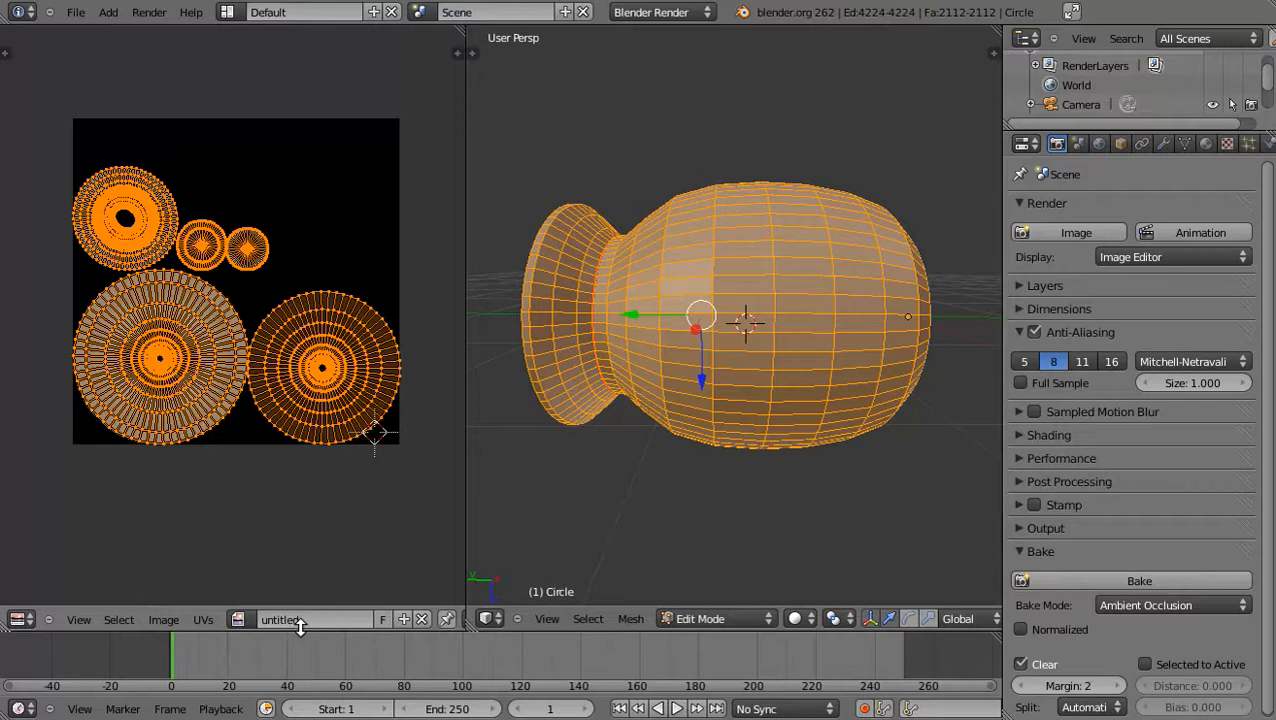
Create a new 1024 × 1024 image for the vase's UVs and bake the ambient occlusion into it
{"action": "left_click", "coordinate": [163, 619]}
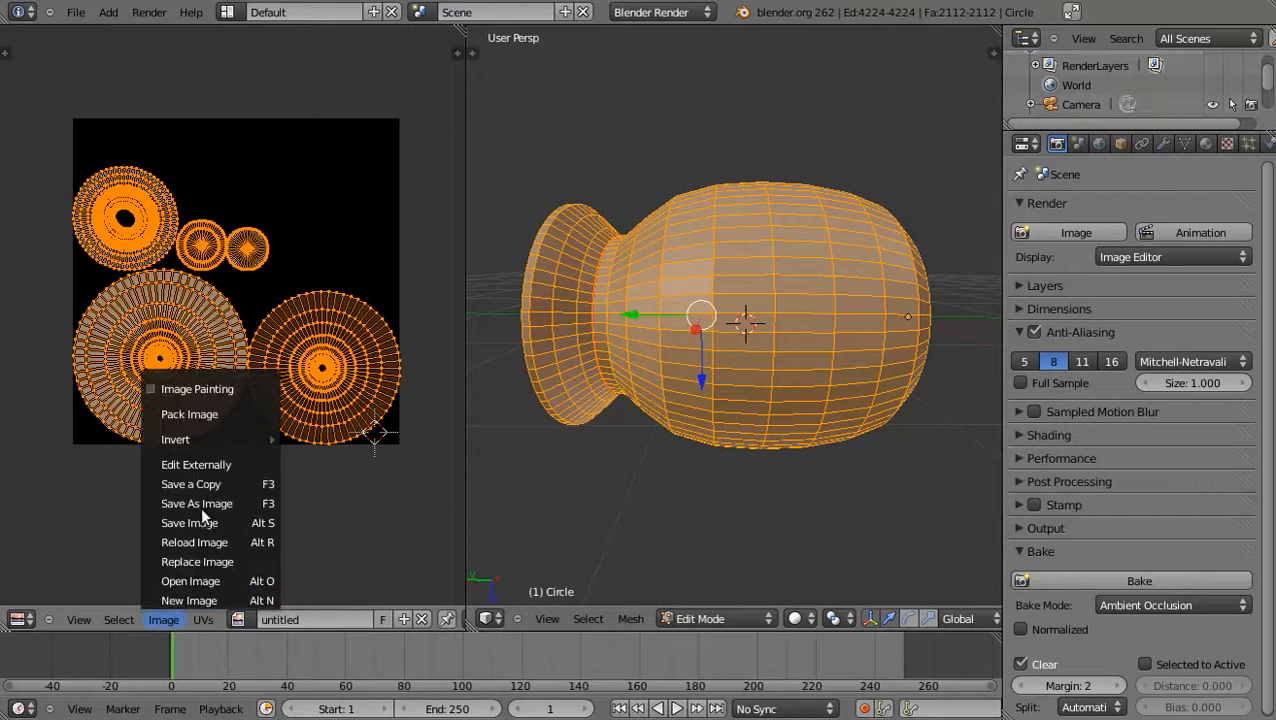
{"action": "left_click", "coordinate": [203, 600]}
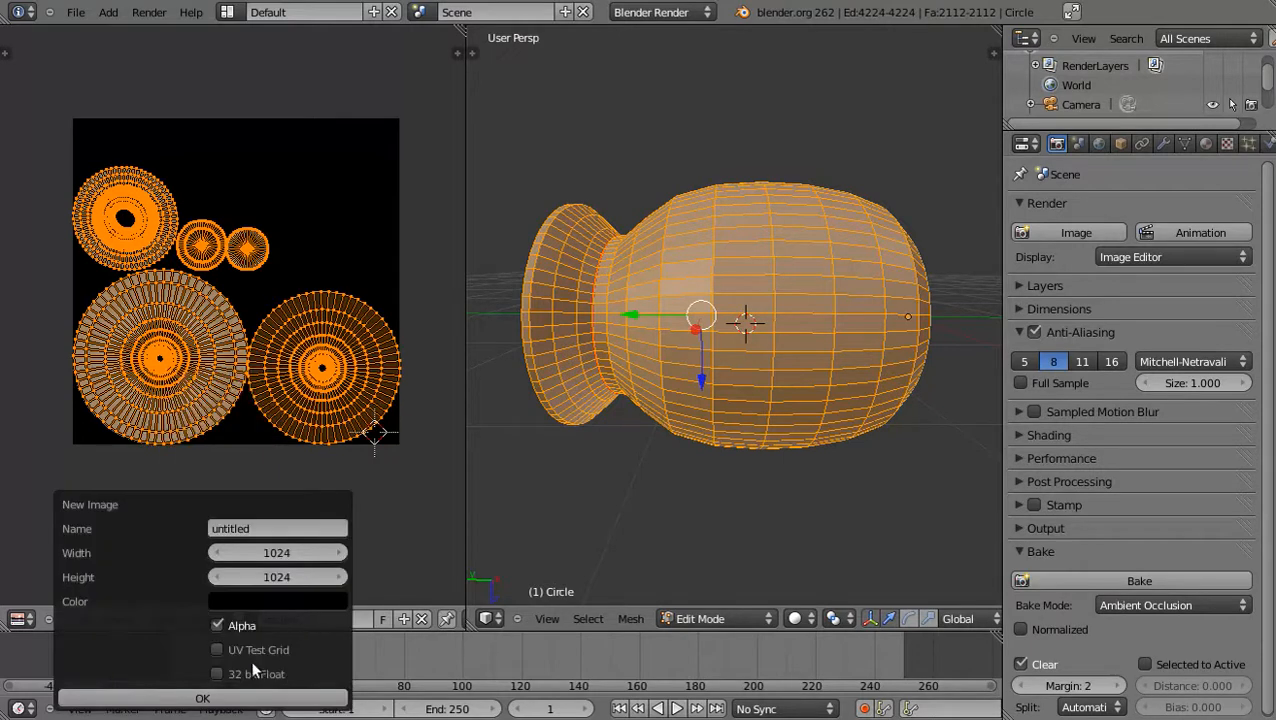
{"action": "left_click", "coordinate": [205, 699]}
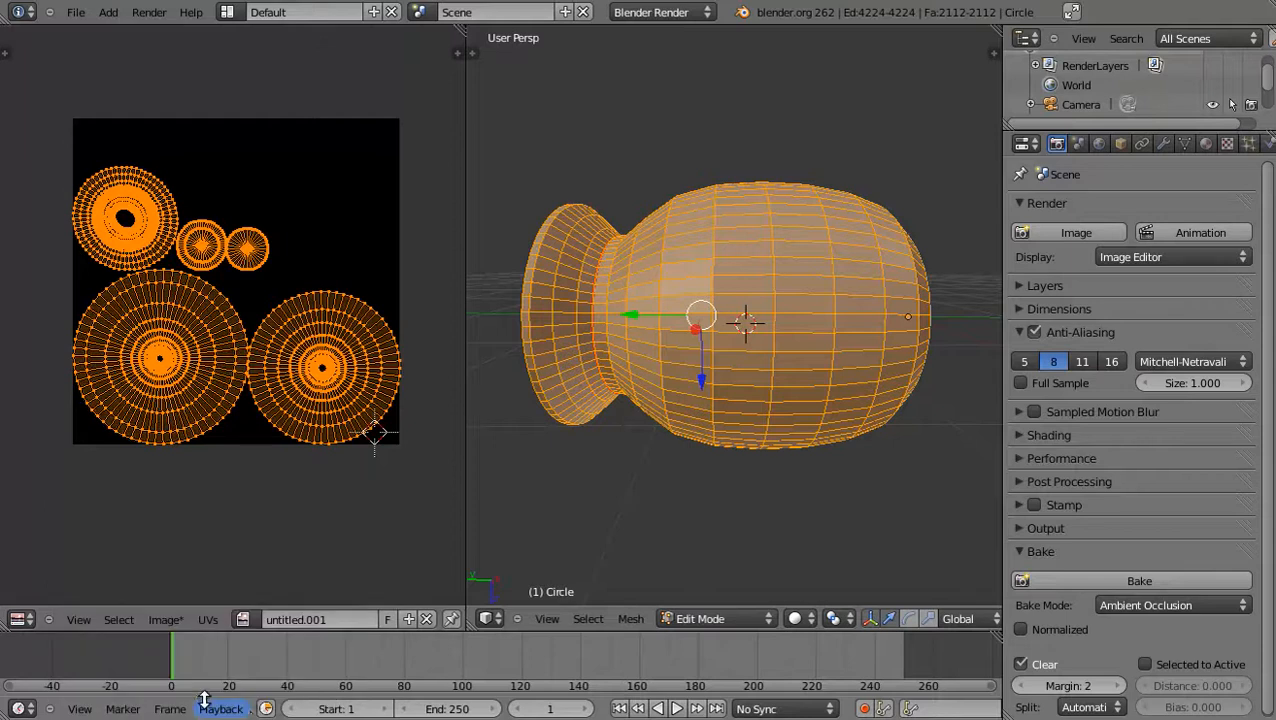
{"action": "left_click", "coordinate": [1142, 580]}
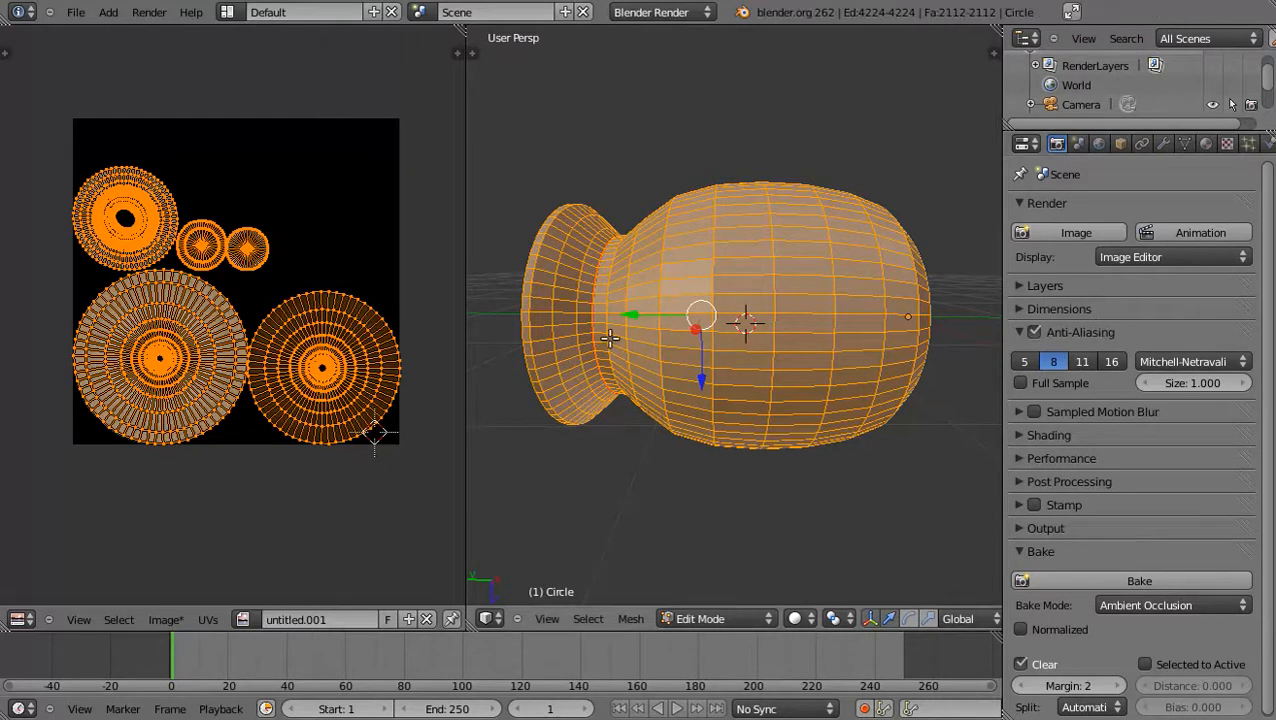
Examine the baked texture on the large circular UV island up close for noise
{"action": "scroll", "coordinate": [248, 342], "scroll_direction": "up", "scroll_amount": 2}
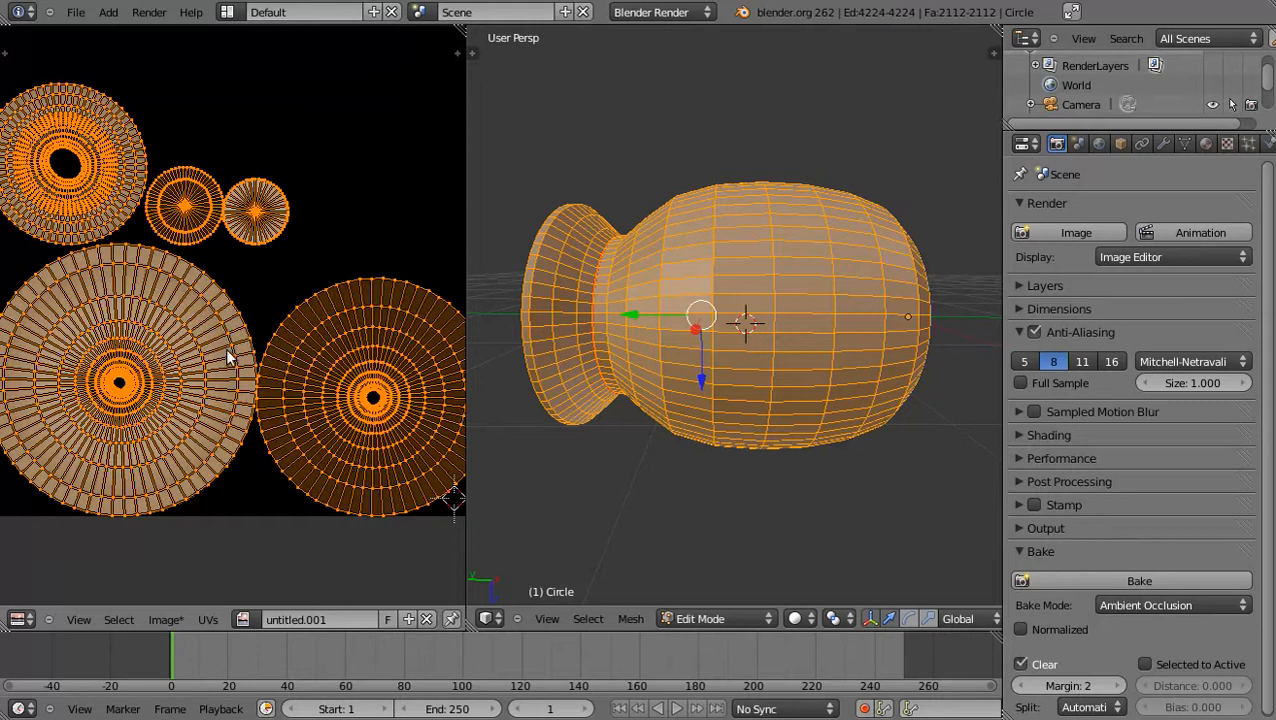
{"action": "scroll", "coordinate": [235, 365], "scroll_direction": "up", "scroll_amount": 1}
{"action": "scroll", "coordinate": [240, 360], "scroll_direction": "up", "scroll_amount": 6}
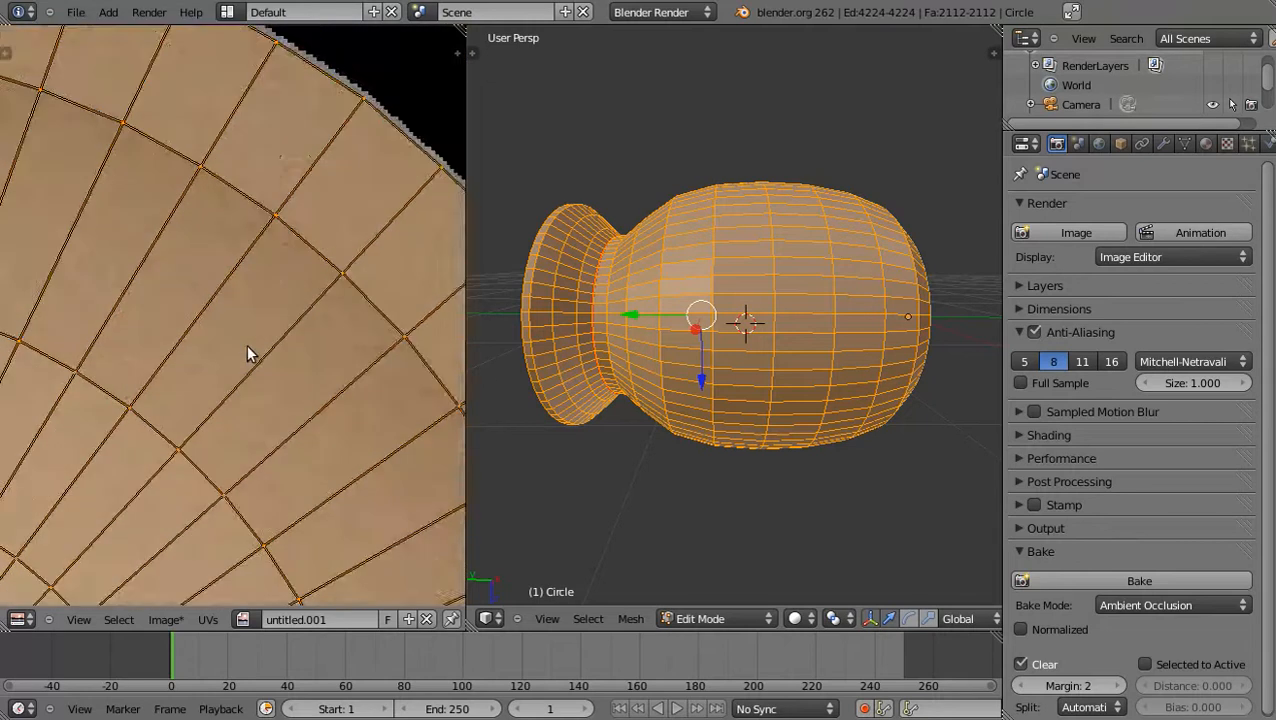
{"action": "scroll", "coordinate": [293, 290], "scroll_direction": "down", "scroll_amount": 1}
{"action": "middle_click_drag", "start_coordinate": [325, 250], "coordinate": [214, 274]}
{"action": "scroll", "coordinate": [213, 273], "scroll_direction": "up", "scroll_amount": 3}
{"action": "scroll", "coordinate": [282, 248], "scroll_direction": "down", "scroll_amount": 1}
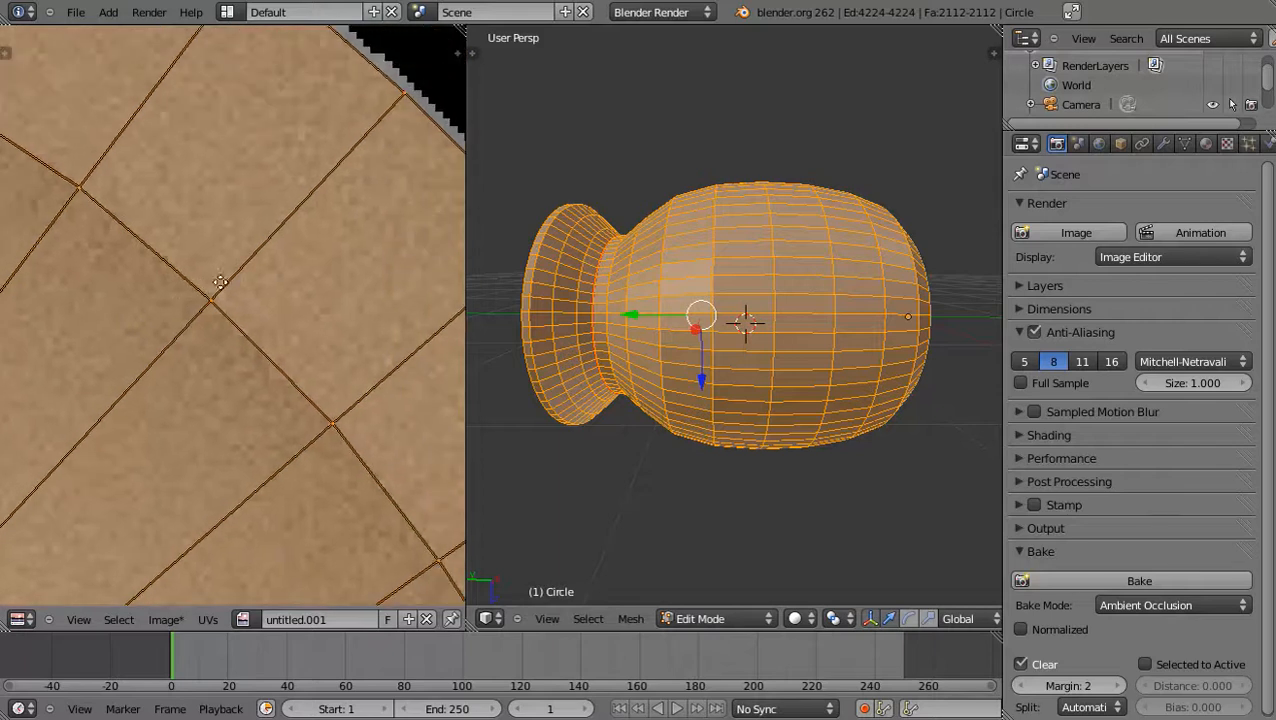
Set the world's ambient occlusion gather samples to 30
{"action": "left_click", "coordinate": [1100, 144]}
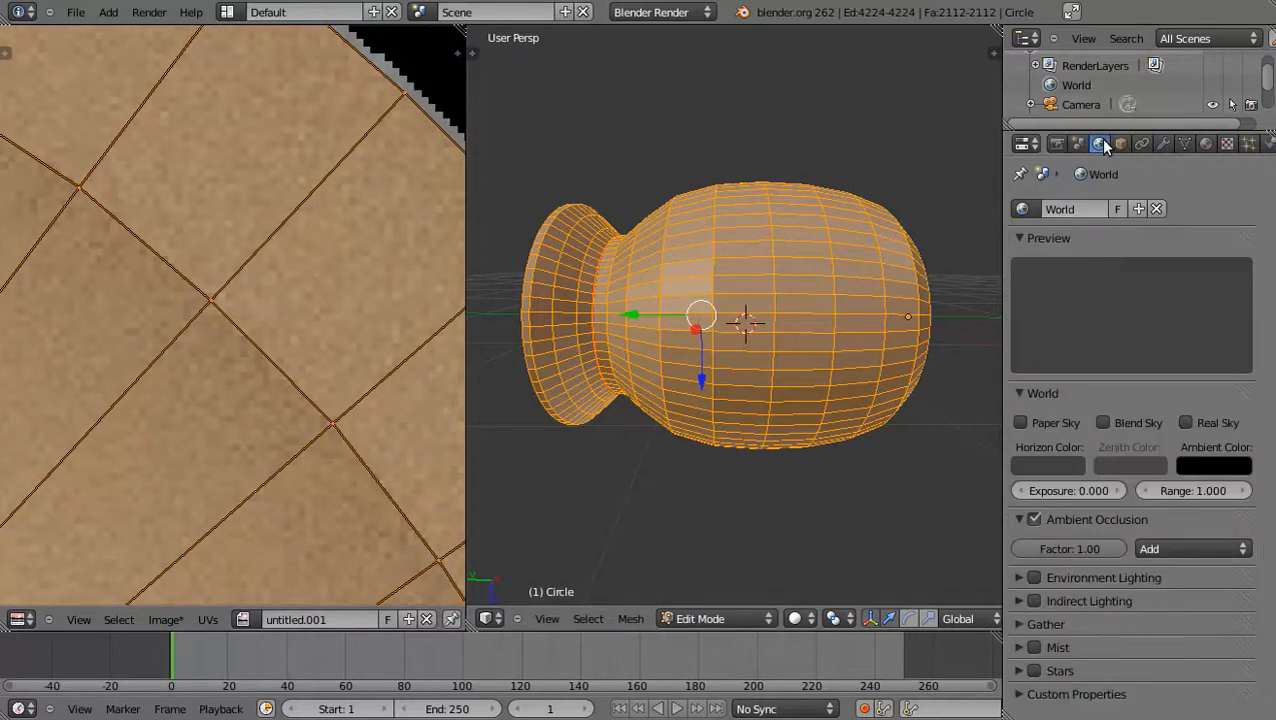
{"action": "left_click", "coordinate": [1018, 624]}
{"action": "scroll", "coordinate": [1210, 615], "scroll_direction": "down", "scroll_amount": 2}
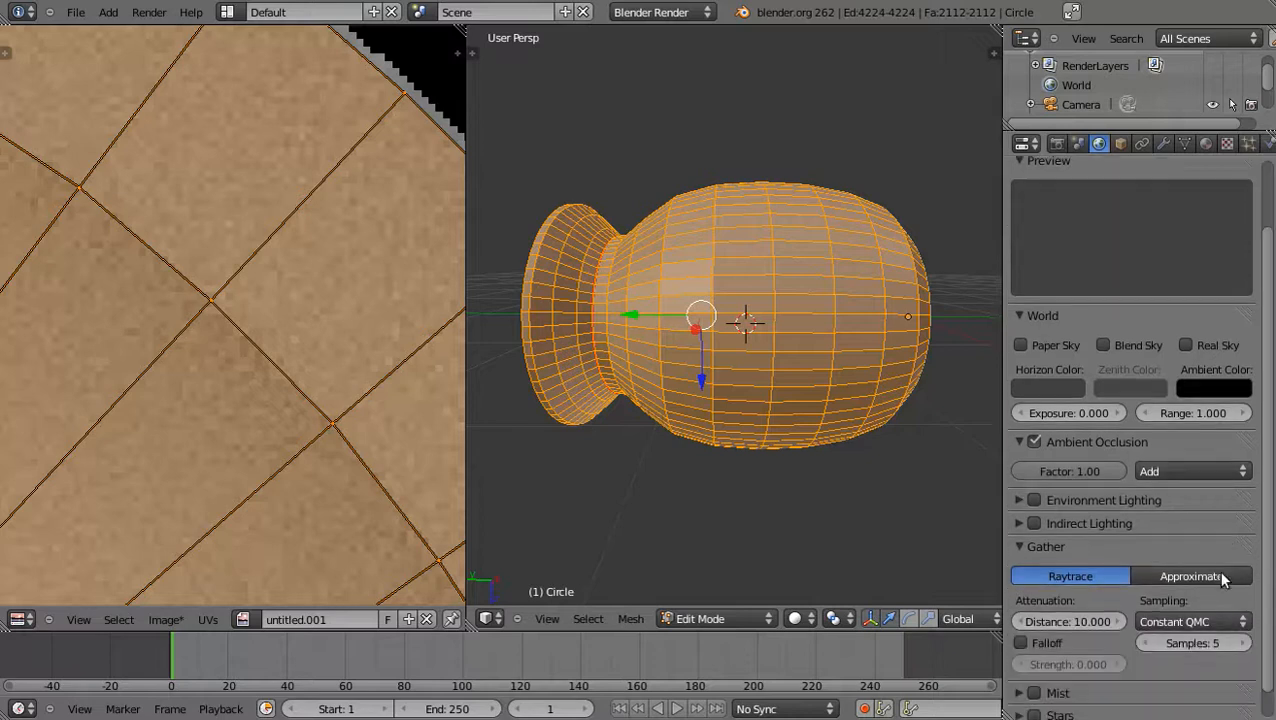
{"action": "left_click", "coordinate": [1240, 643]}
{"action": "left_click", "coordinate": [1227, 644]}
{"action": "left_click", "coordinate": [1222, 644]}
{"action": "left_click", "coordinate": [1203, 648]}
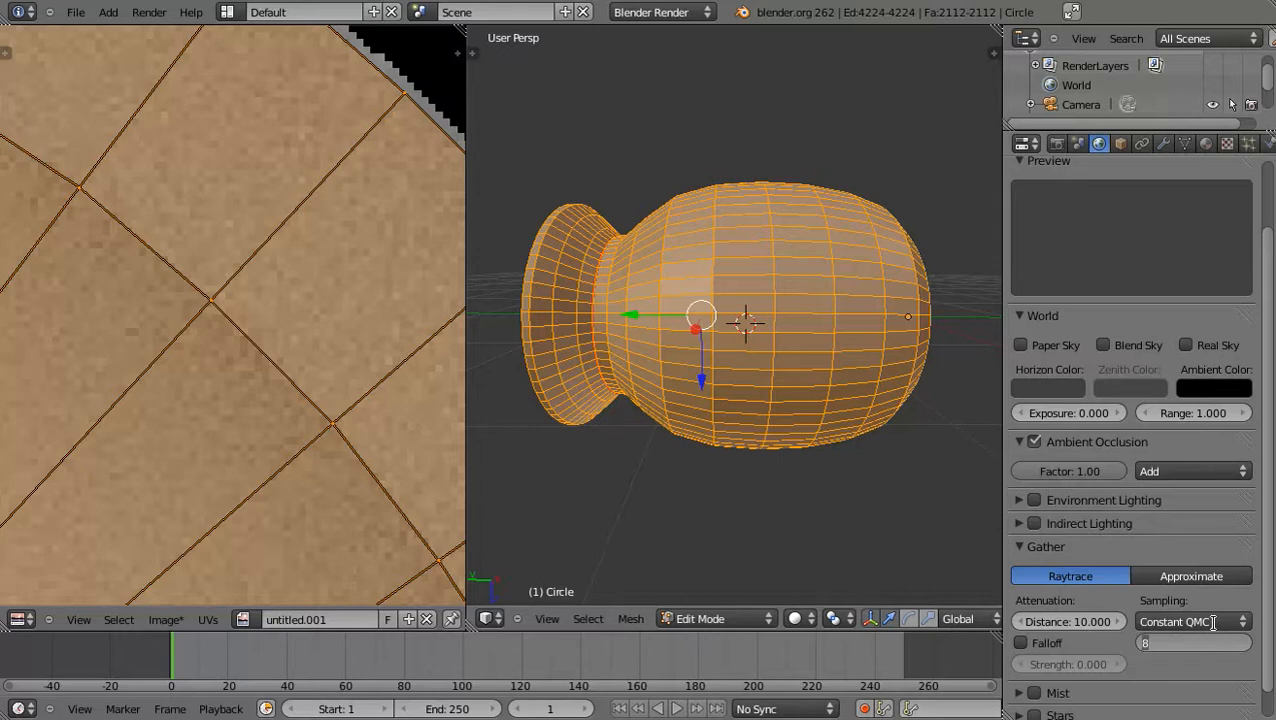
{"action": "type", "text": "30"}
{"action": "key", "text": "Return"}
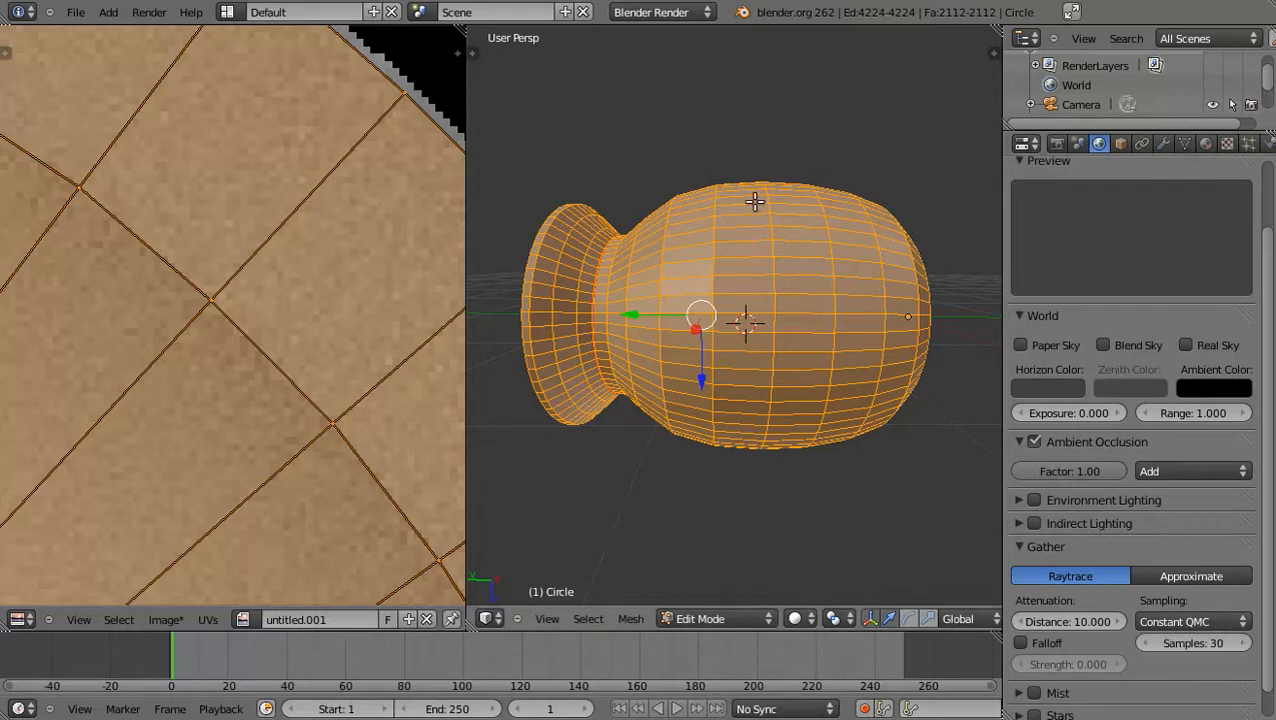
Bake the ambient occlusion of the vase again into the same image
{"action": "scroll", "coordinate": [790, 199], "scroll_direction": "down", "scroll_amount": 4}
{"action": "scroll", "coordinate": [700, 200], "scroll_direction": "up", "scroll_amount": 1}
{"action": "scroll", "coordinate": [170, 226], "scroll_direction": "down", "scroll_amount": 7}
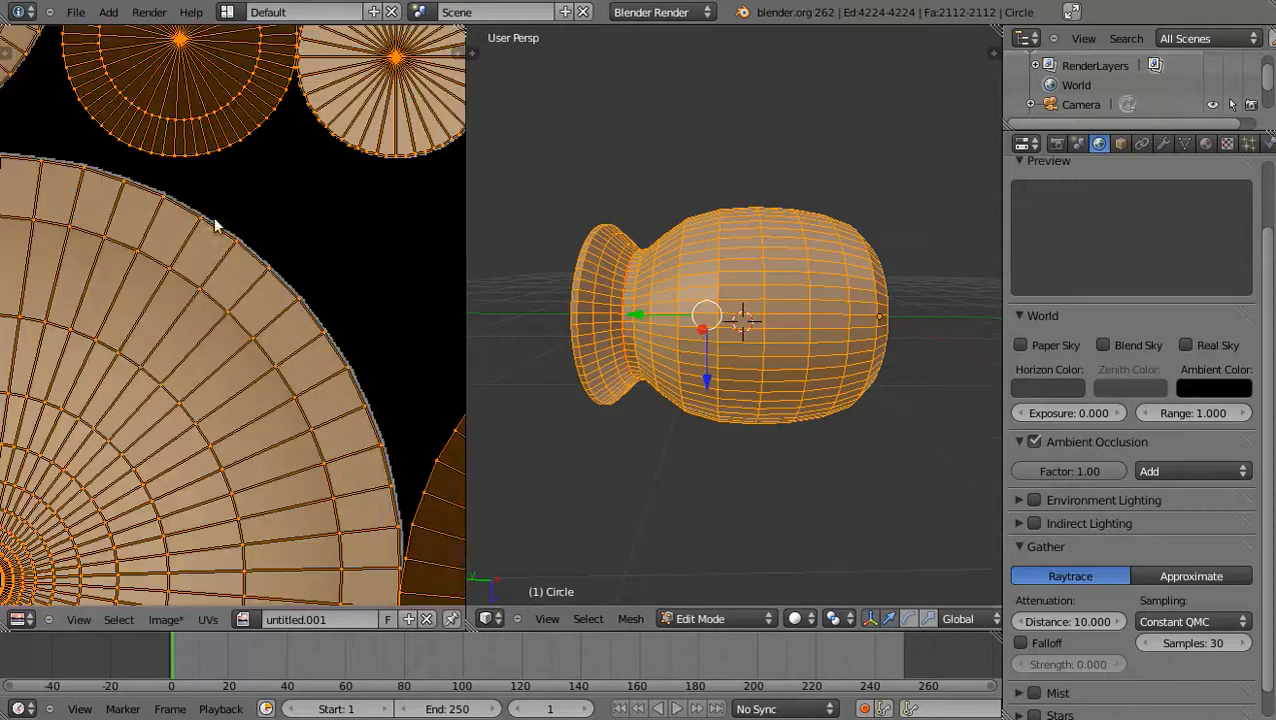
{"action": "left_click", "coordinate": [1057, 143]}
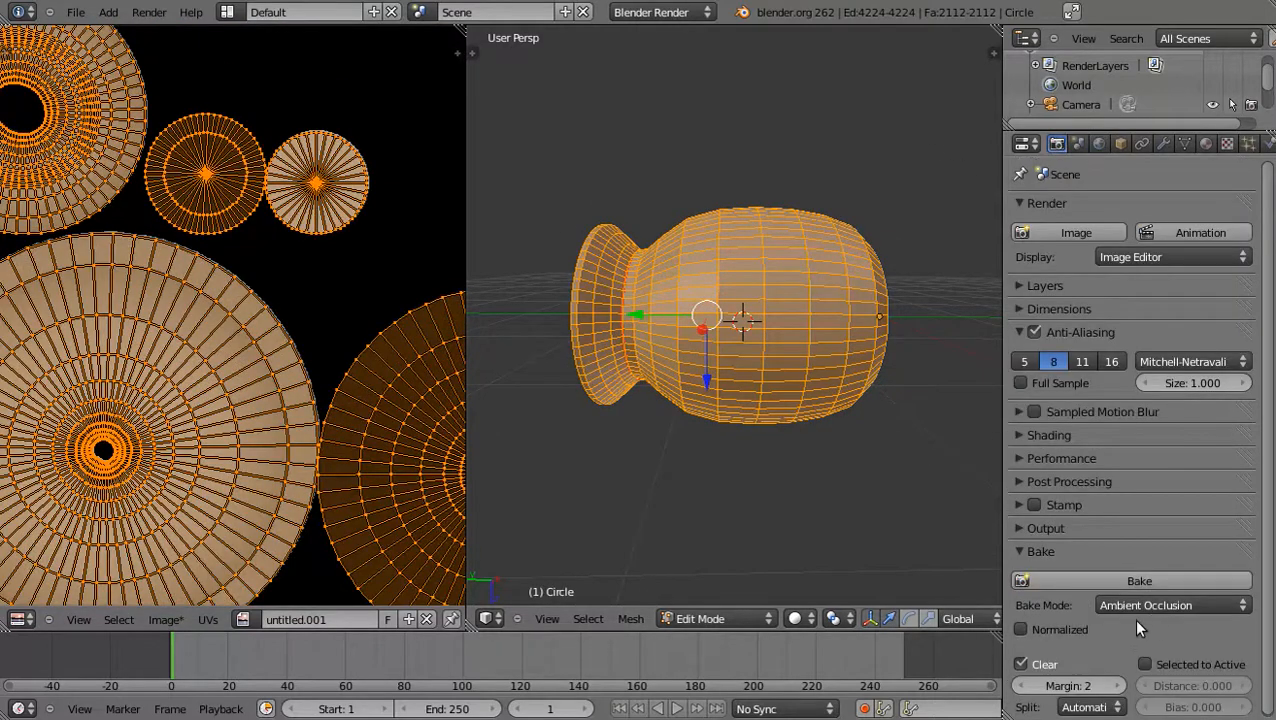
{"action": "left_click", "coordinate": [1149, 580]}
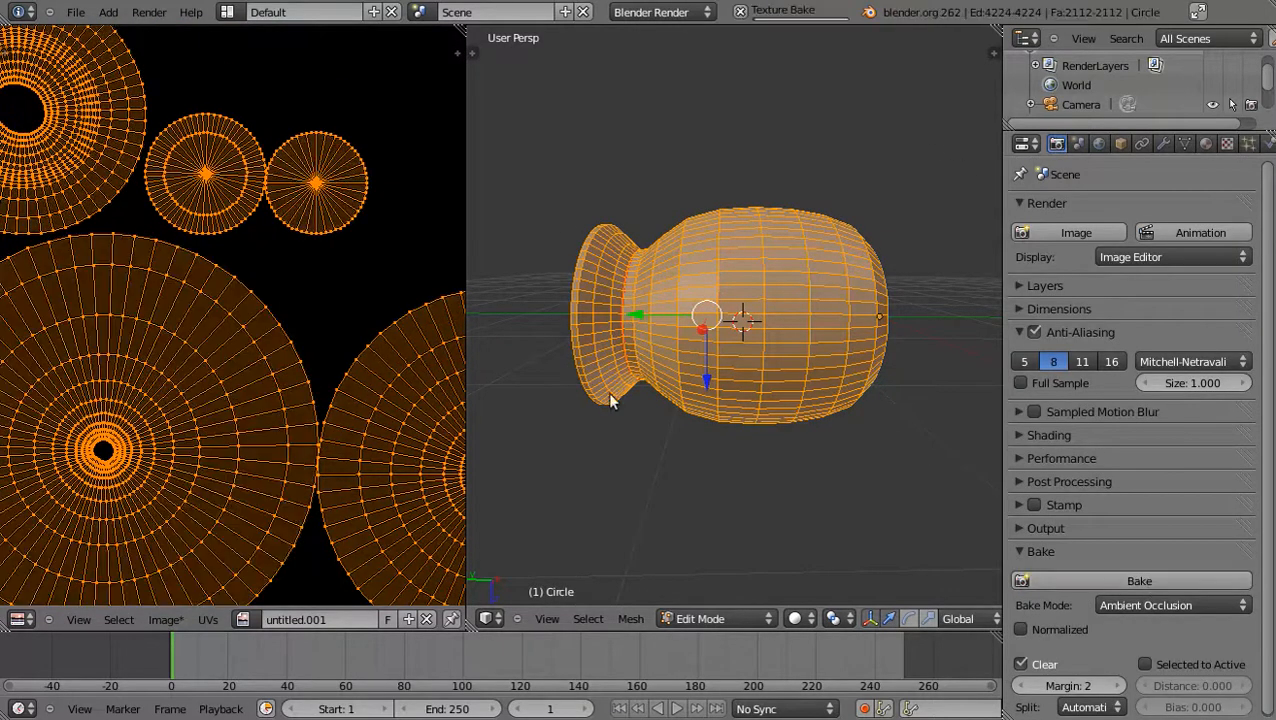
{"action": "scroll", "coordinate": [276, 289], "scroll_direction": "down", "scroll_amount": 1}
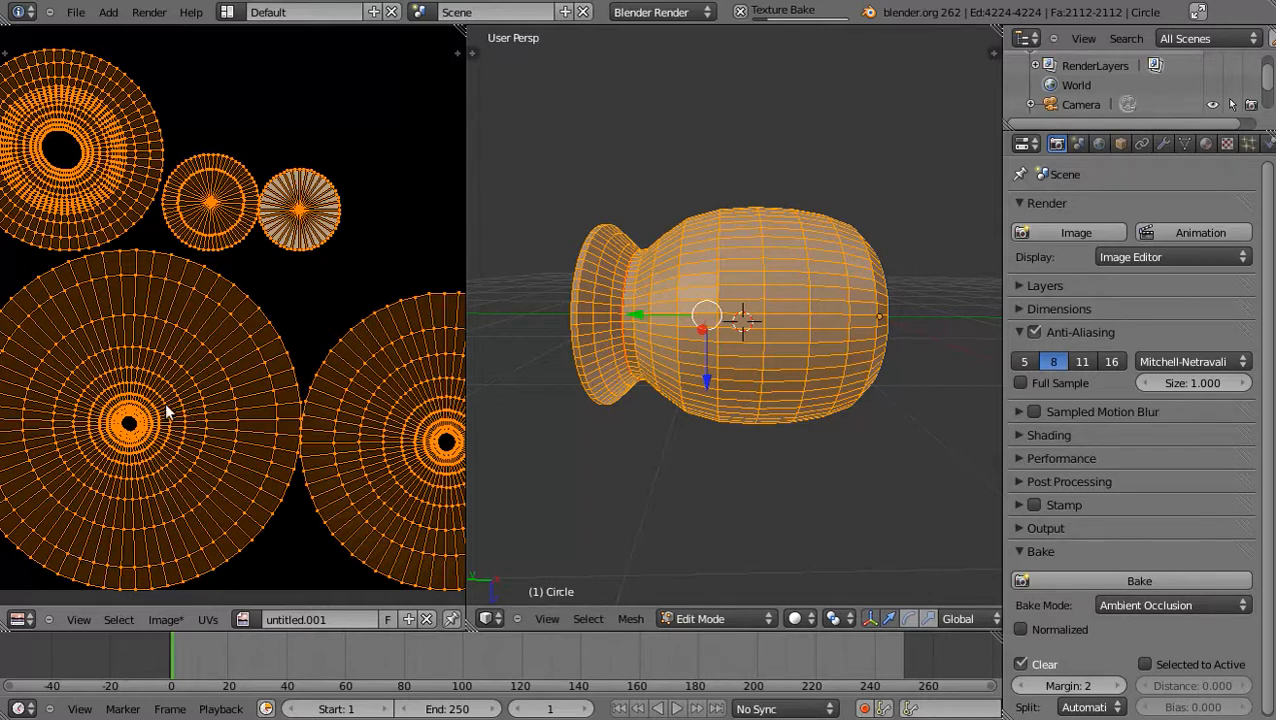
Open the dialog for saving the baked image as a PNG file and leave it without saving
{"action": "left_click", "coordinate": [160, 621]}
{"action": "left_click", "coordinate": [158, 624]}
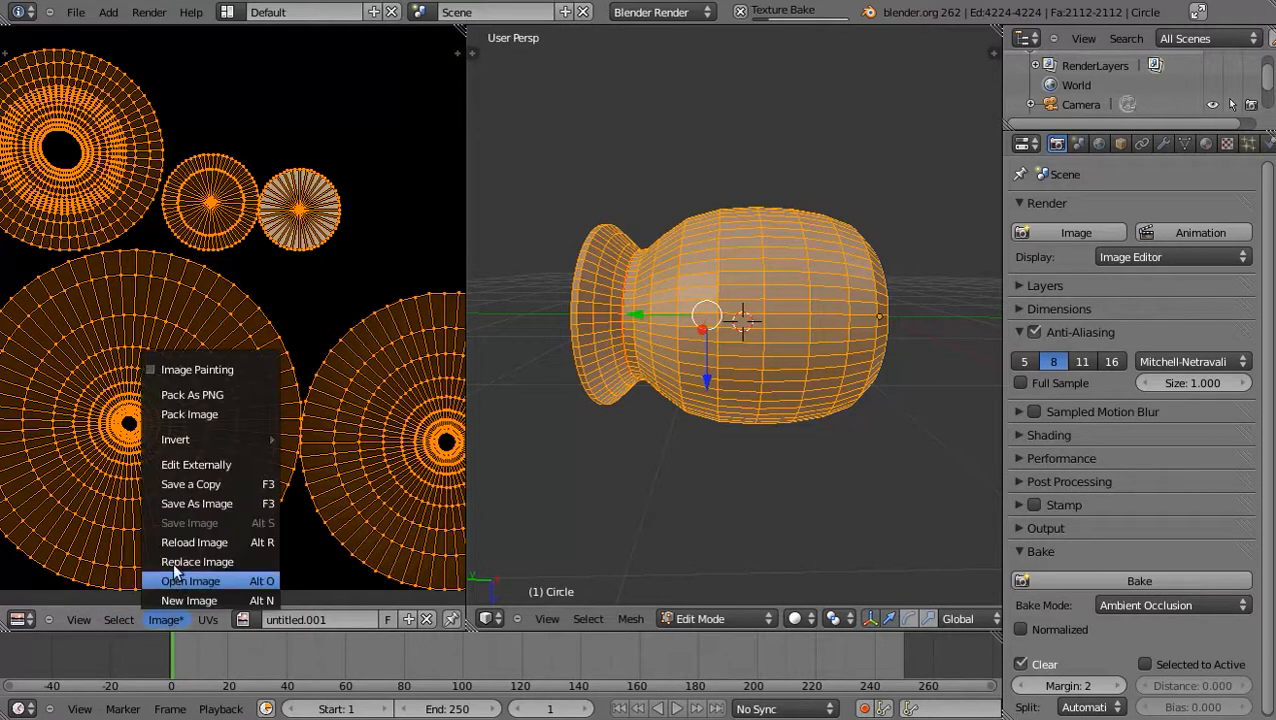
{"action": "left_click", "coordinate": [194, 501]}
{"action": "left_click", "coordinate": [260, 86]}
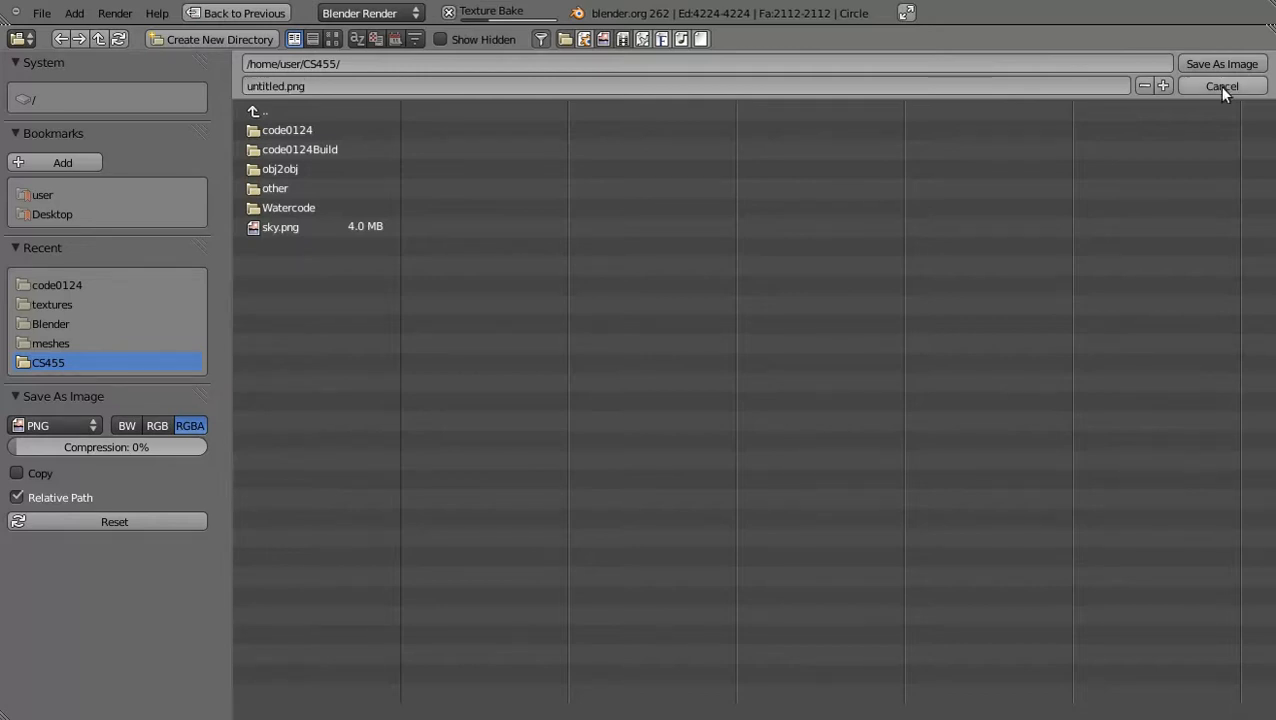
{"action": "left_click", "coordinate": [1220, 86]}
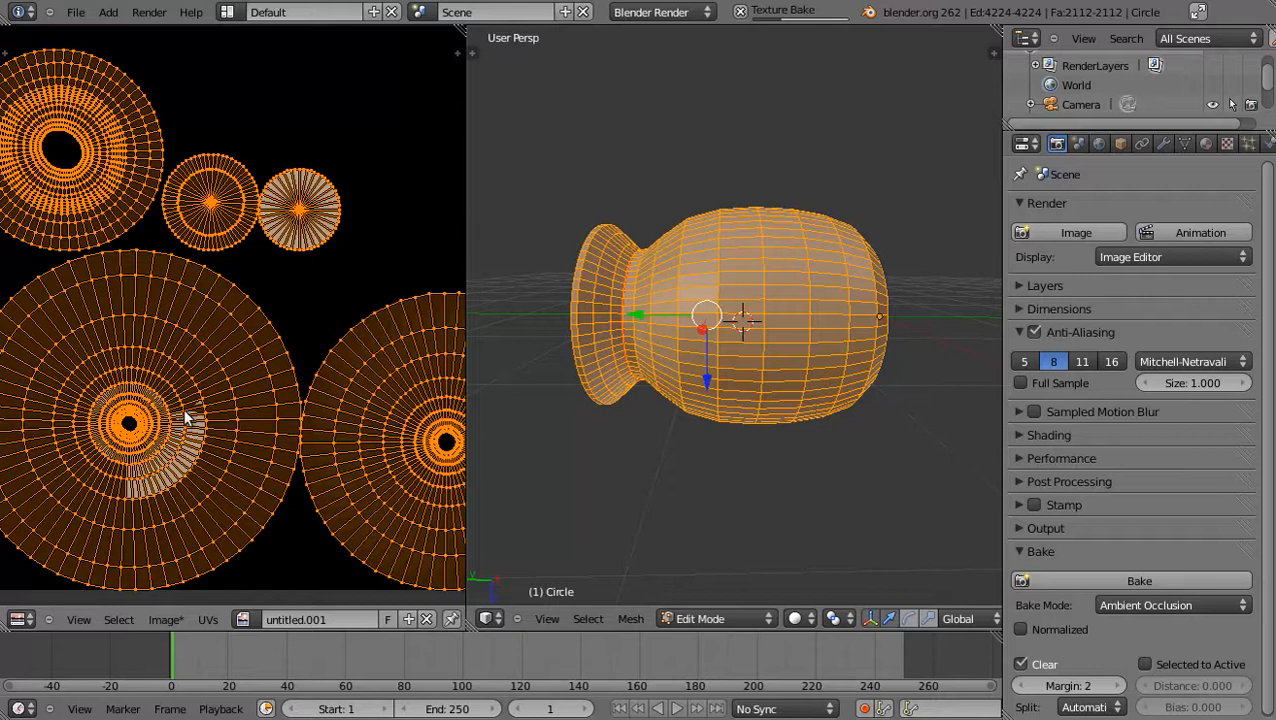
Examine the smoothness of the newly baked areas around the large circular UV island while the bake runs
{"action": "scroll", "coordinate": [181, 391], "scroll_direction": "up", "scroll_amount": 2}
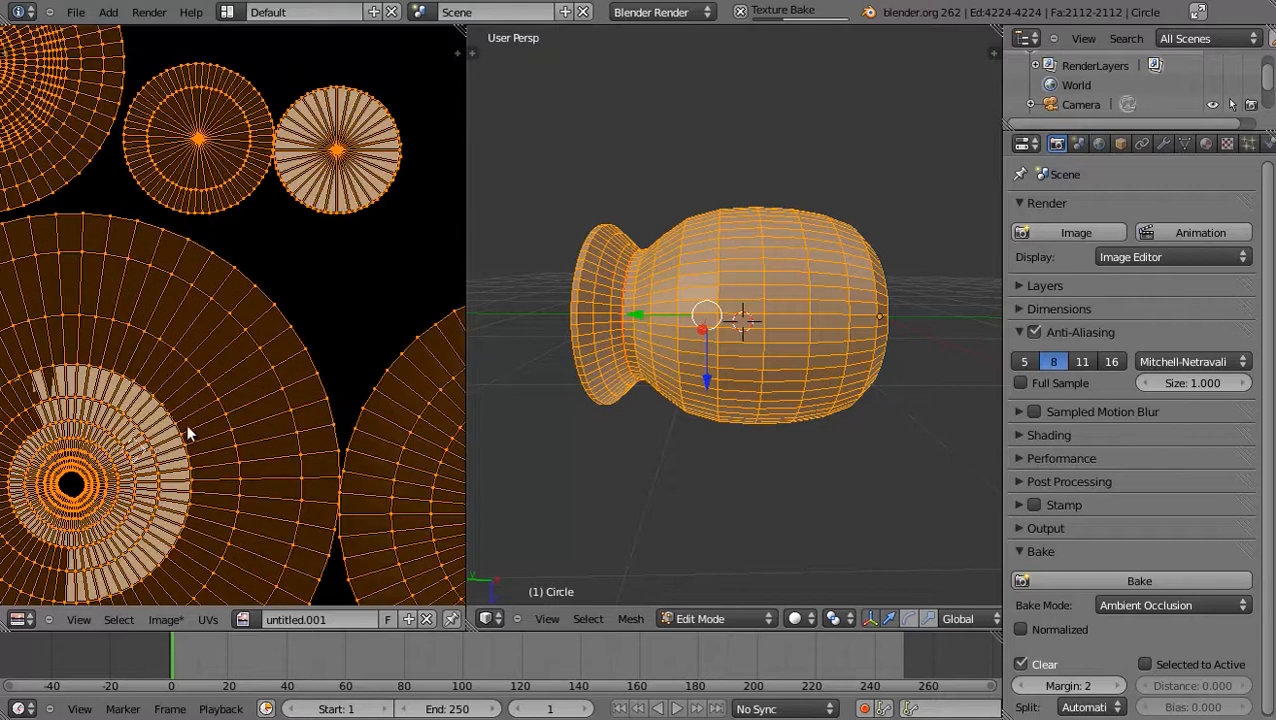
{"action": "scroll", "coordinate": [210, 432], "scroll_direction": "up", "scroll_amount": 4}
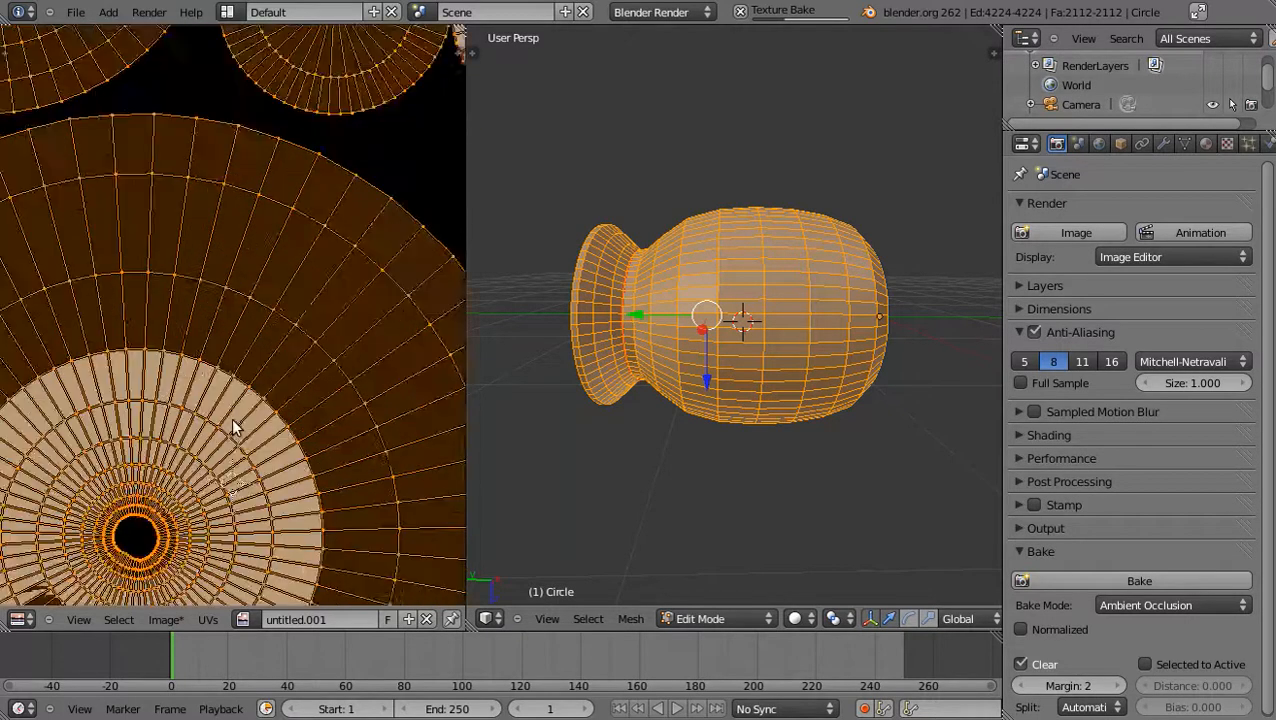
{"action": "scroll", "coordinate": [225, 418], "scroll_direction": "up", "scroll_amount": 6}
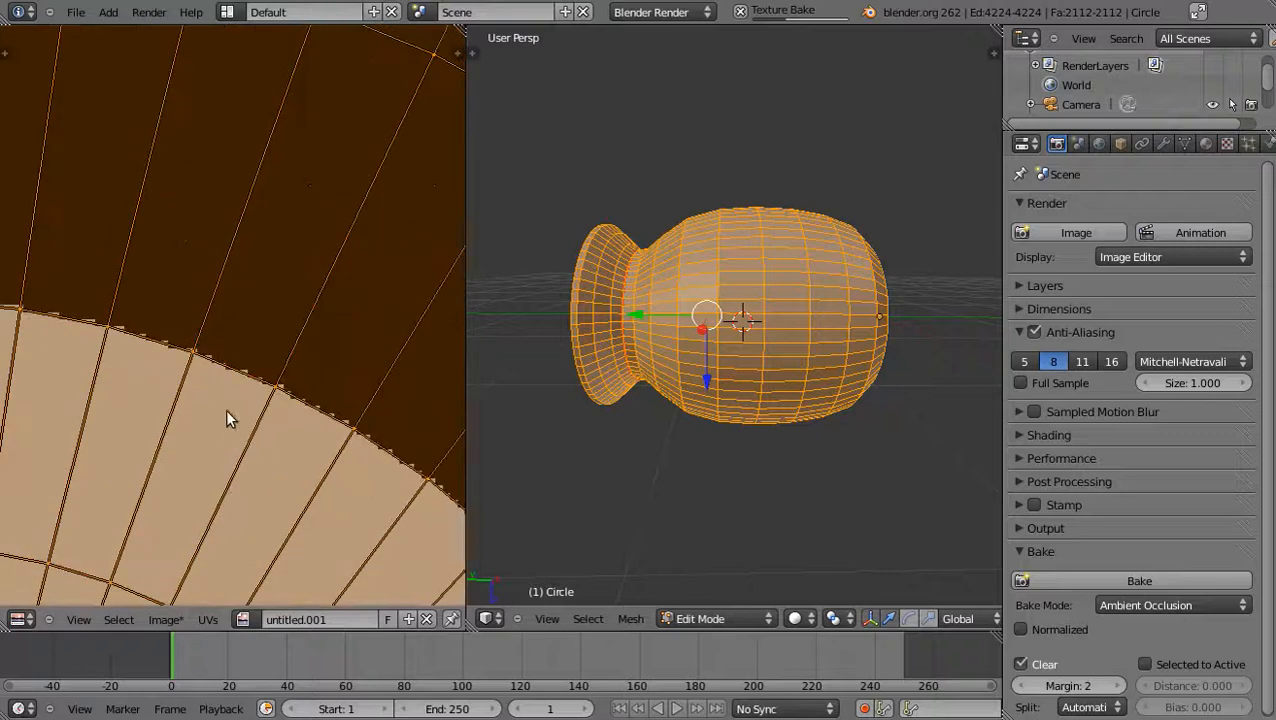
{"action": "middle_click_drag", "start_coordinate": [234, 425], "coordinate": [300, 238]}
{"action": "scroll", "coordinate": [258, 321], "scroll_direction": "up", "scroll_amount": 4}
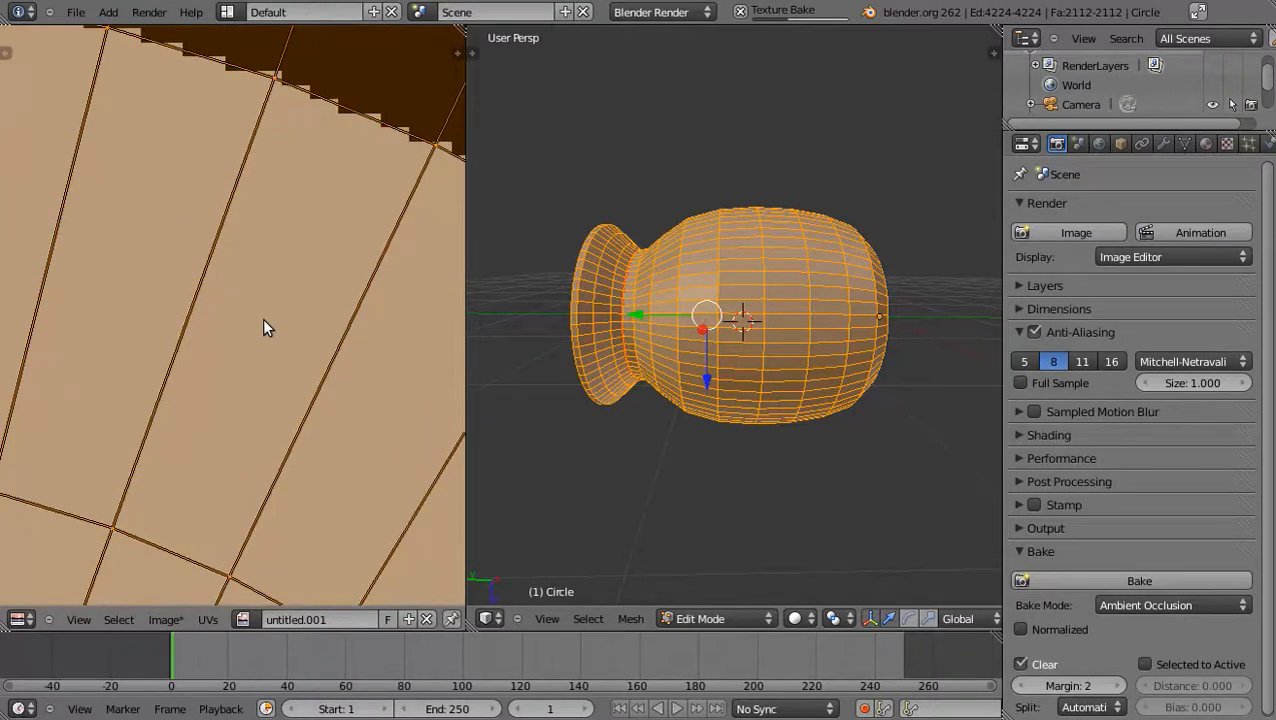
{"action": "scroll", "coordinate": [268, 297], "scroll_direction": "down", "scroll_amount": 3}
{"action": "scroll", "coordinate": [251, 284], "scroll_direction": "down", "scroll_amount": 5}
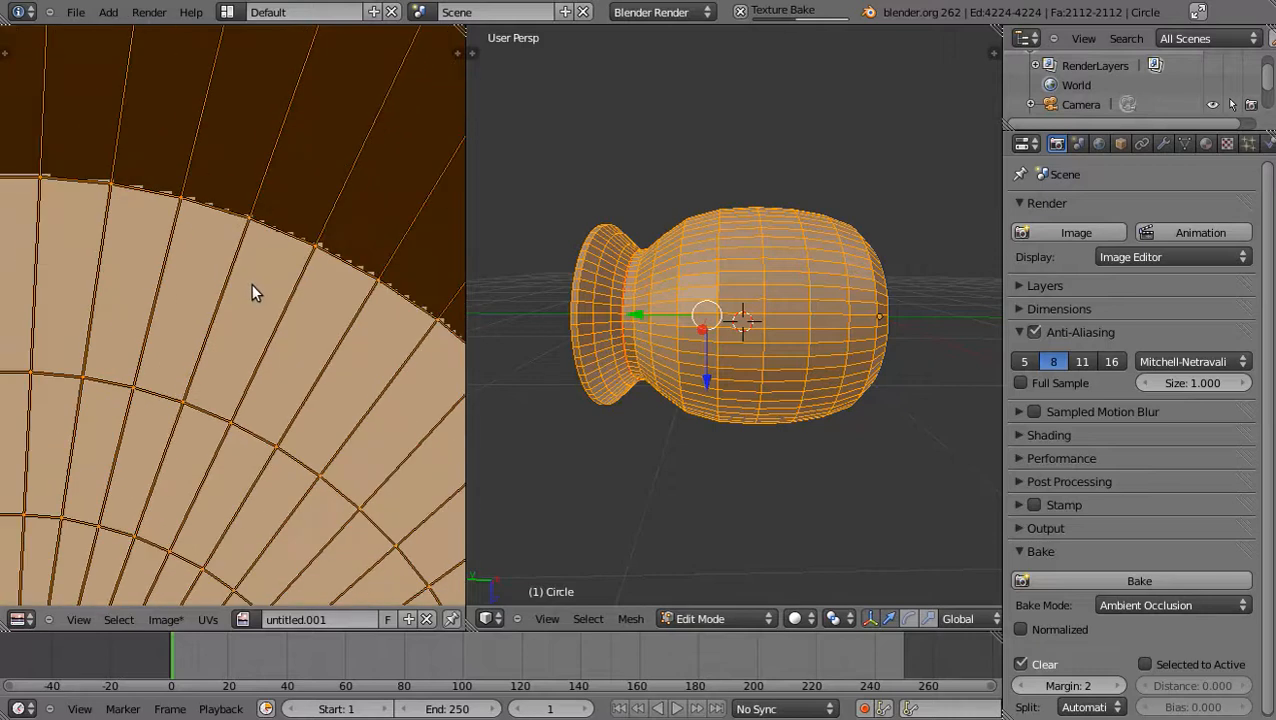
{"action": "scroll", "coordinate": [251, 279], "scroll_direction": "down", "scroll_amount": 1}
{"action": "scroll", "coordinate": [271, 300], "scroll_direction": "down", "scroll_amount": 1}
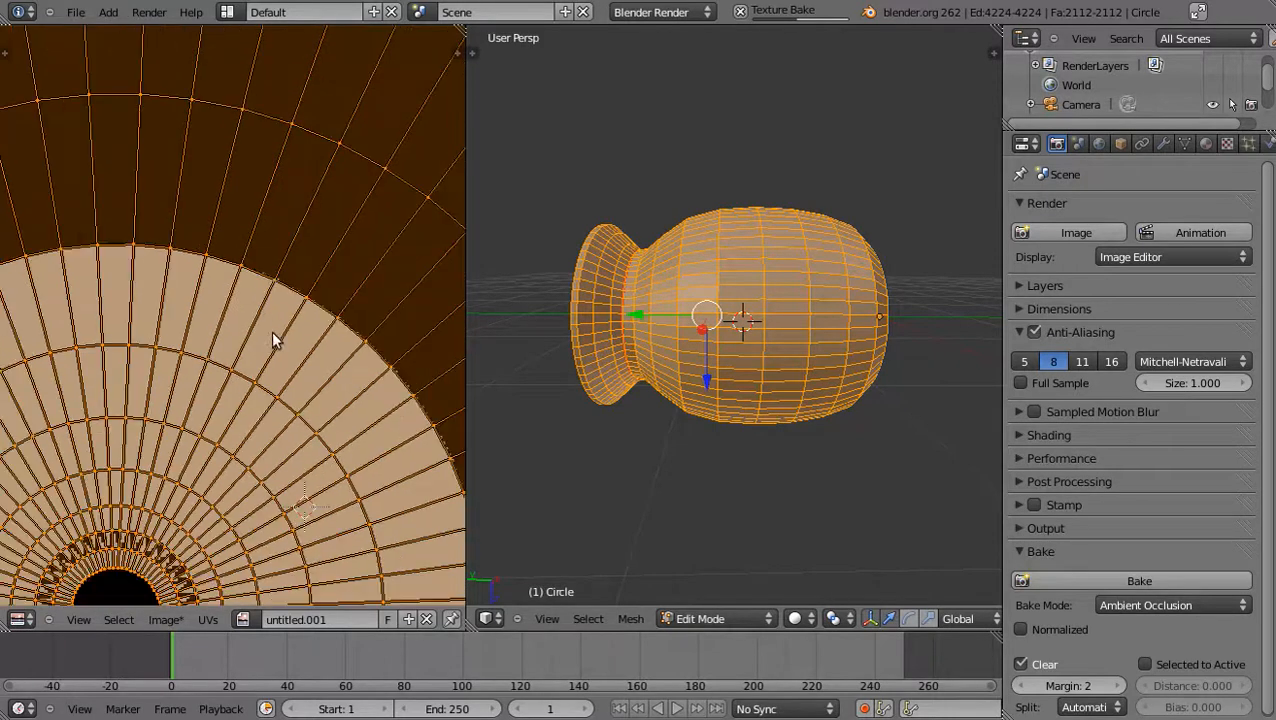
{"action": "scroll", "coordinate": [210, 415], "scroll_direction": "down", "scroll_amount": 2}
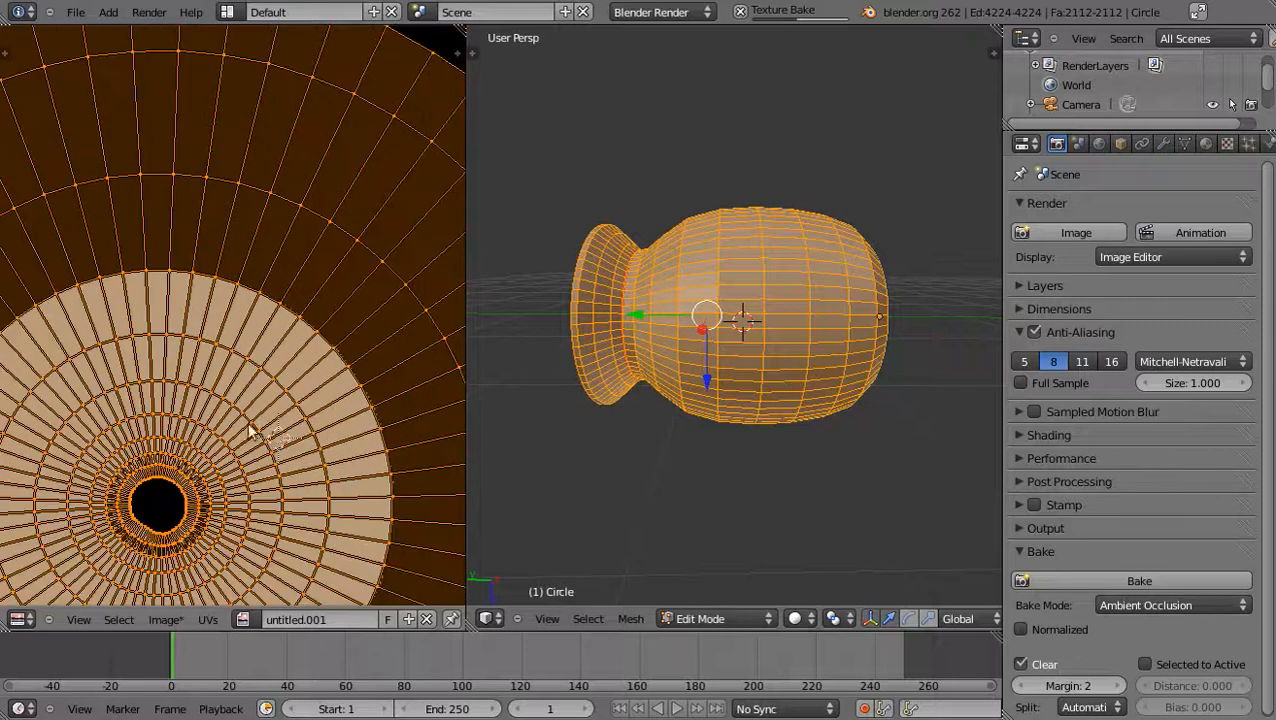
{"action": "scroll", "coordinate": [276, 423], "scroll_direction": "down", "scroll_amount": 1}
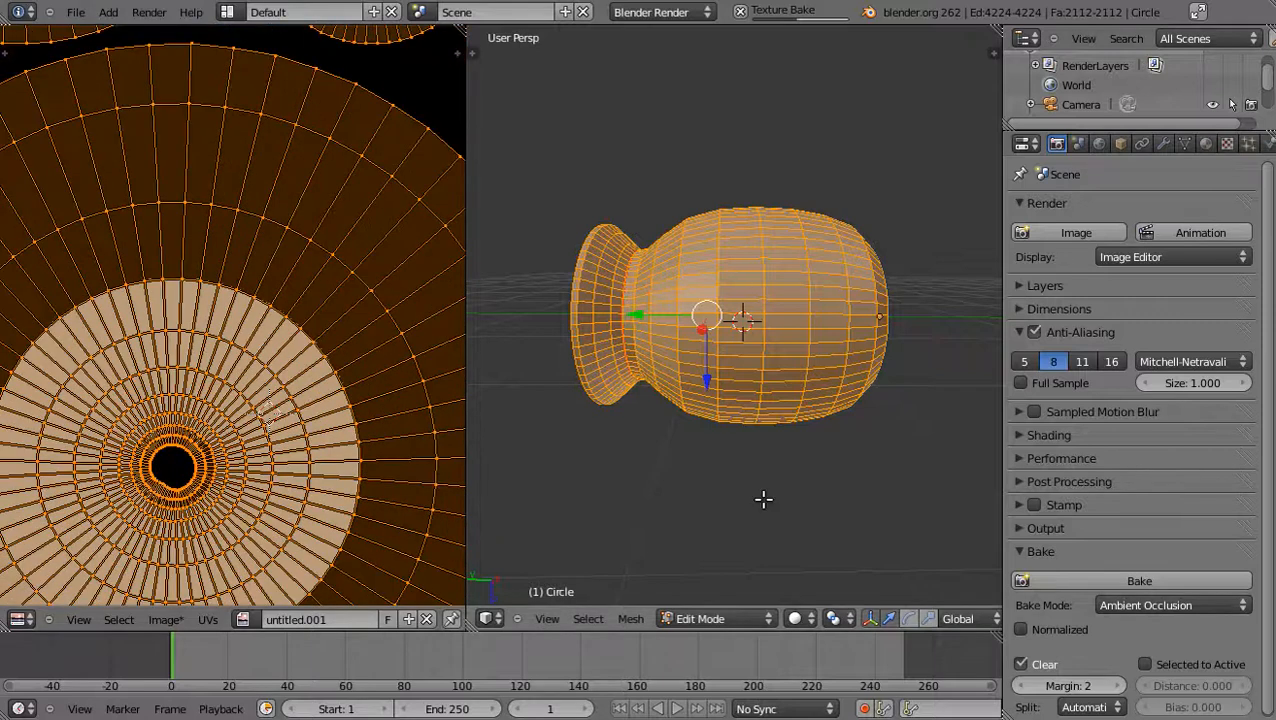
Set up a Wavefront OBJ export with triangulated faces and without edges, materials or OBJ objects, and cancel it
{"action": "left_click", "coordinate": [75, 12]}
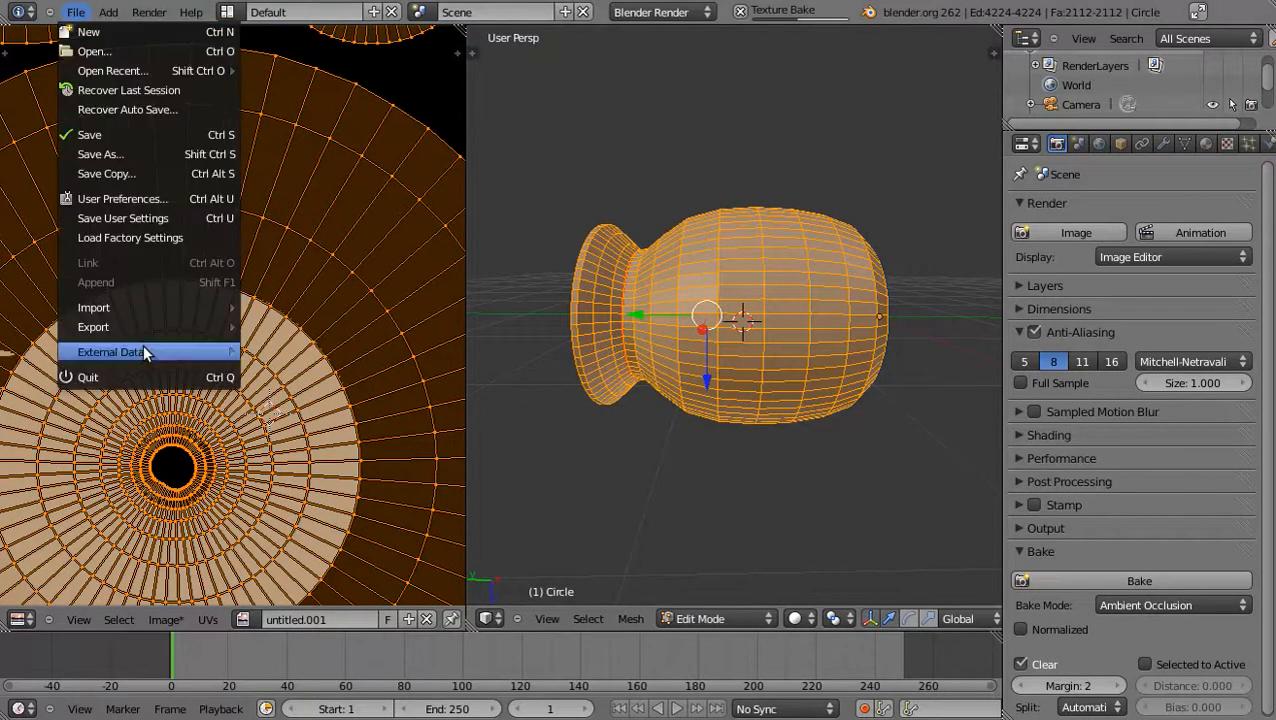
{"action": "mouse_move", "coordinate": [140, 326]}
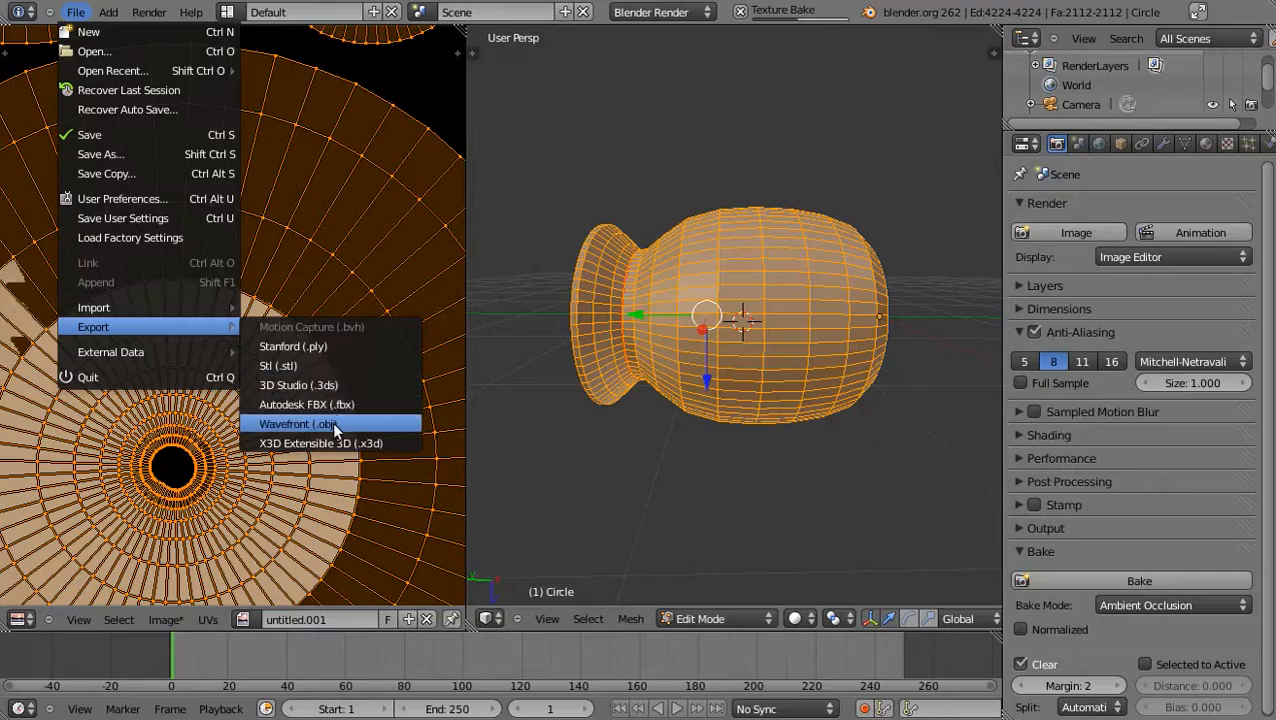
{"action": "left_click", "coordinate": [332, 422]}
{"action": "left_click_drag", "start_coordinate": [222, 357], "coordinate": [214, 453]}
{"action": "left_click", "coordinate": [17, 567]}
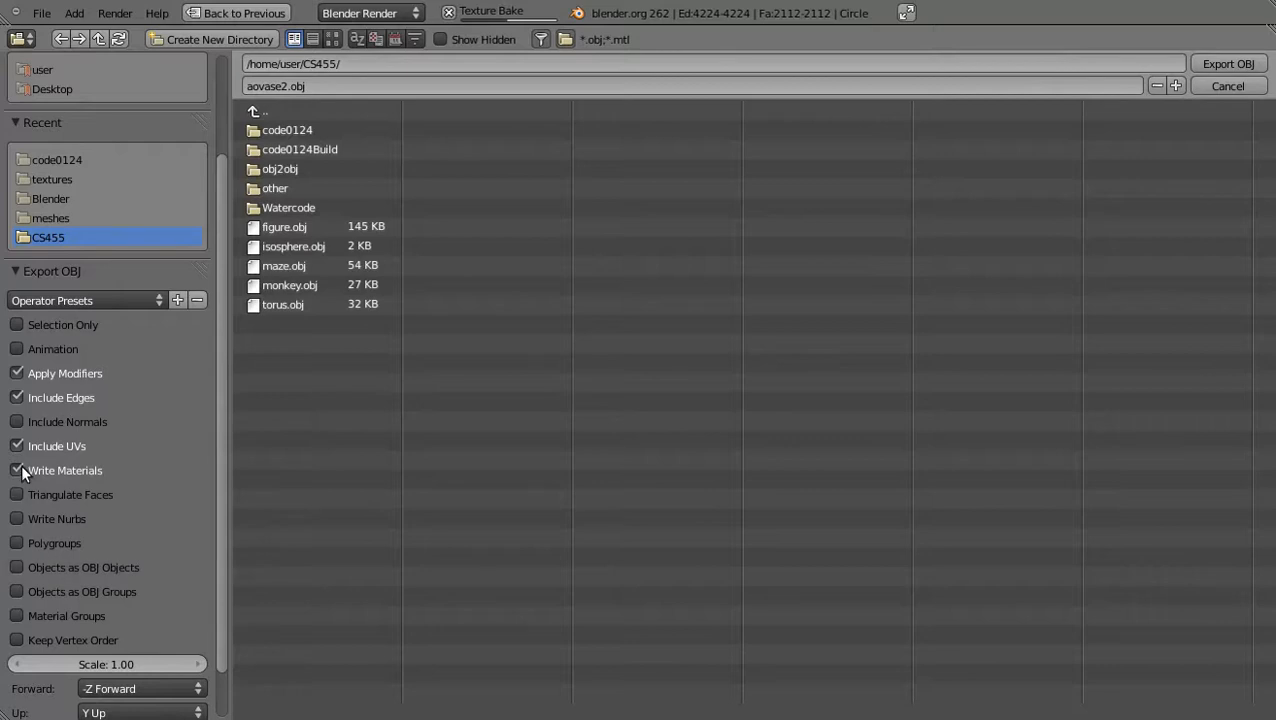
{"action": "left_click", "coordinate": [18, 398]}
{"action": "left_click", "coordinate": [24, 495]}
{"action": "left_click", "coordinate": [18, 470]}
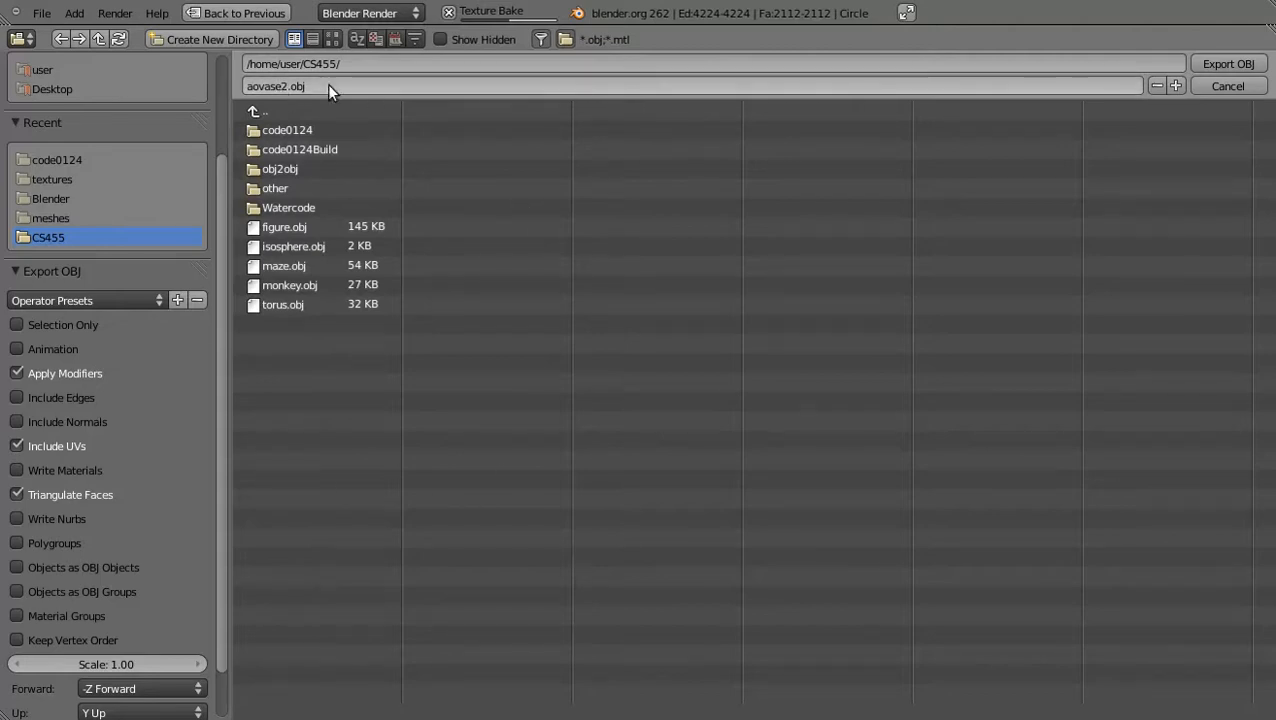
{"action": "left_click", "coordinate": [1217, 86]}
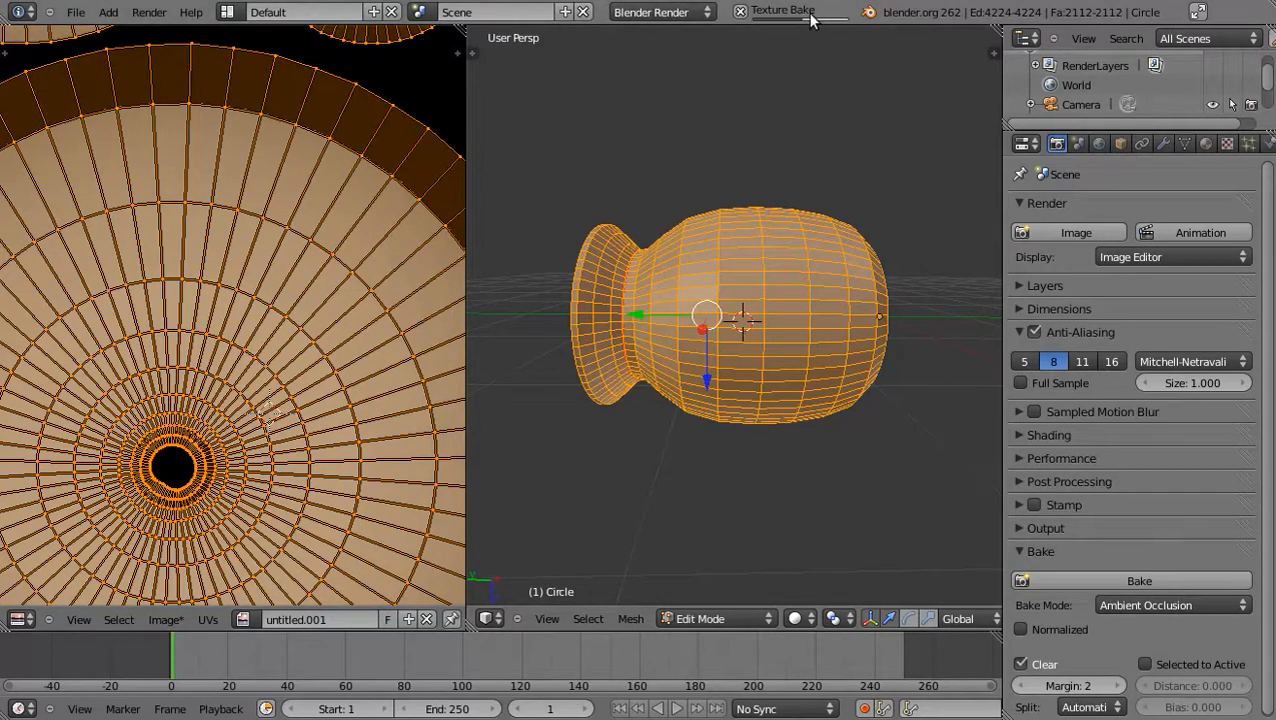
{"action": "left_click", "coordinate": [1052, 4]}
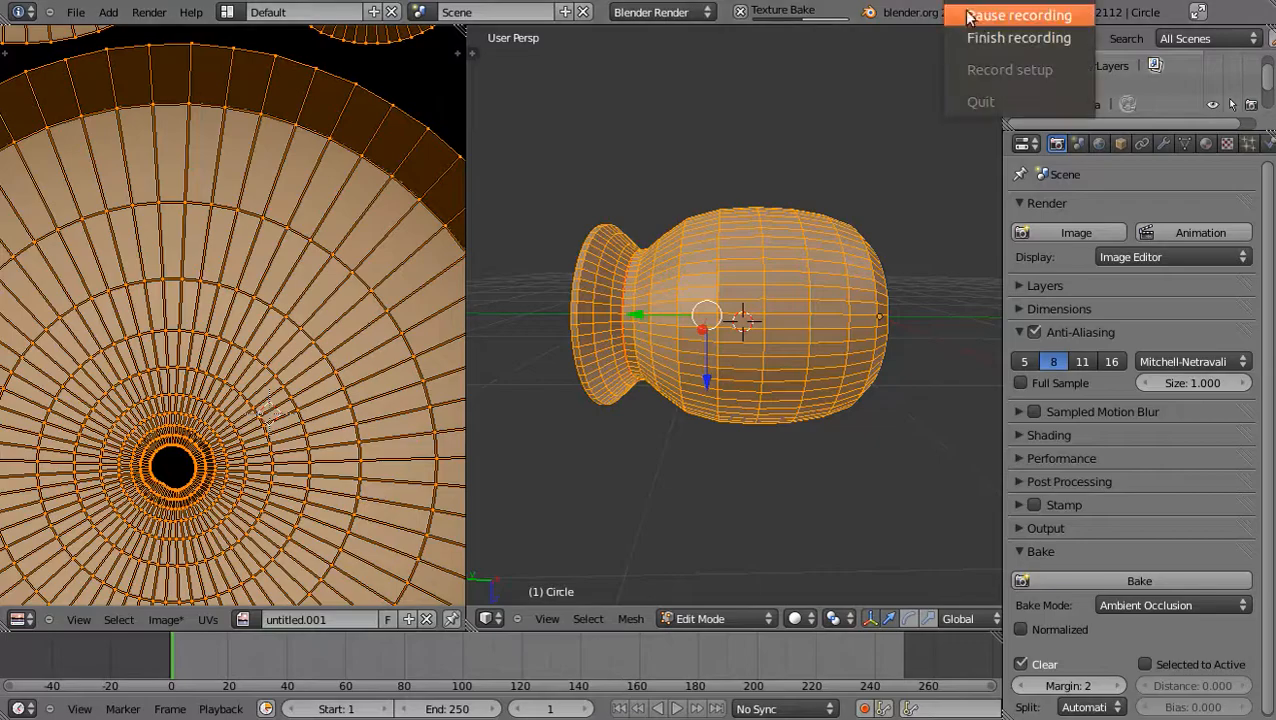